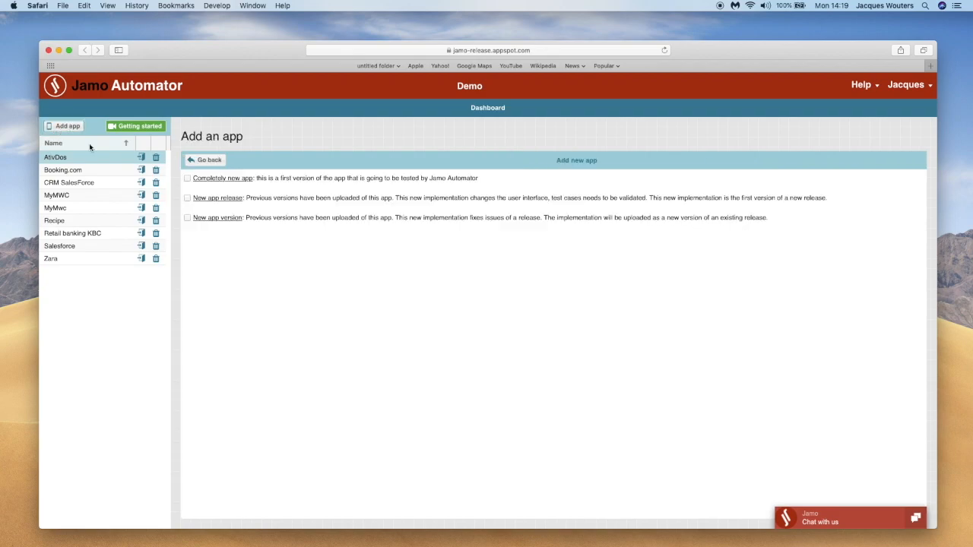
Add a completely new app named "Amazon Shopping (retail)" with the description "Amazon web site and Android app."
left_click(188, 183)
left_click(259, 198)
type("AS")
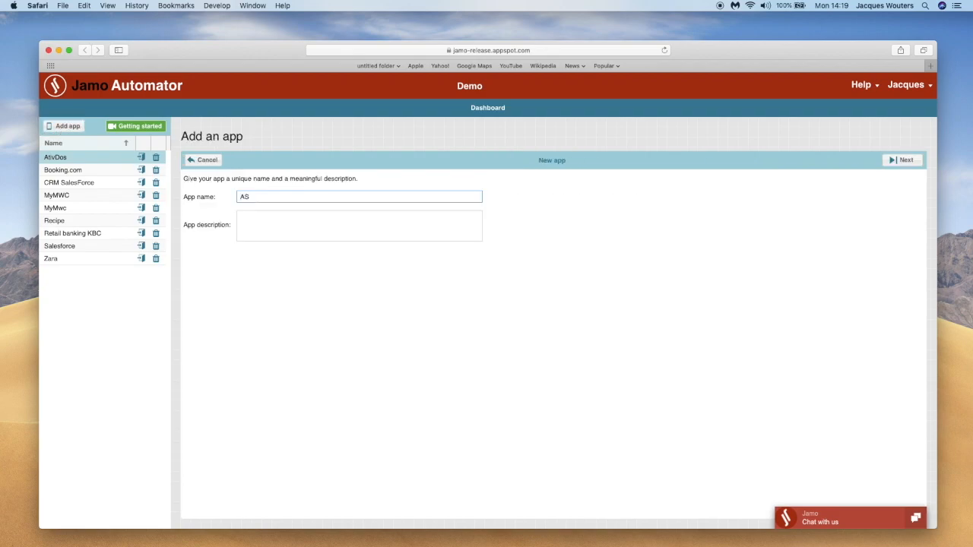
type("azon Shopping (retail)")
key("Tab")
type("Amazon web site and Android a")
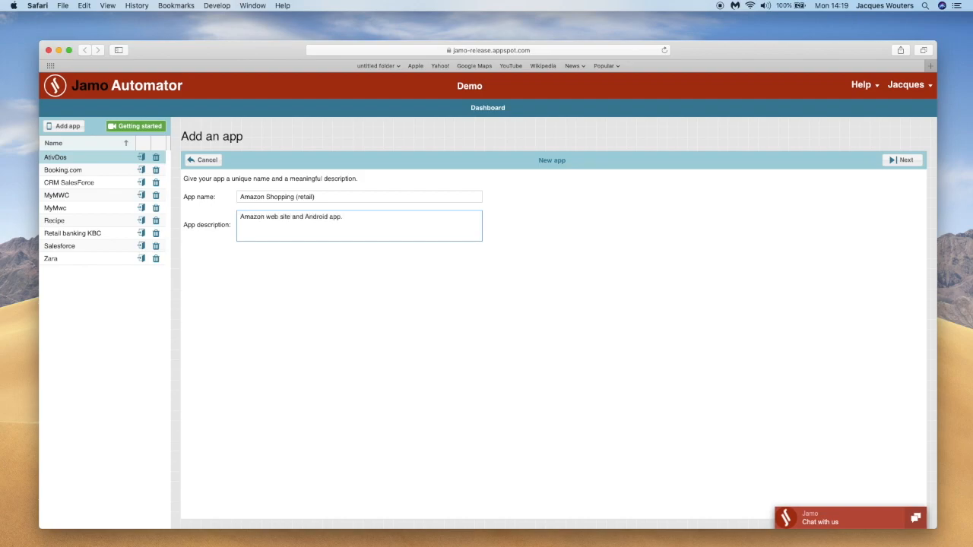
type("Shopping")
left_click(901, 161)
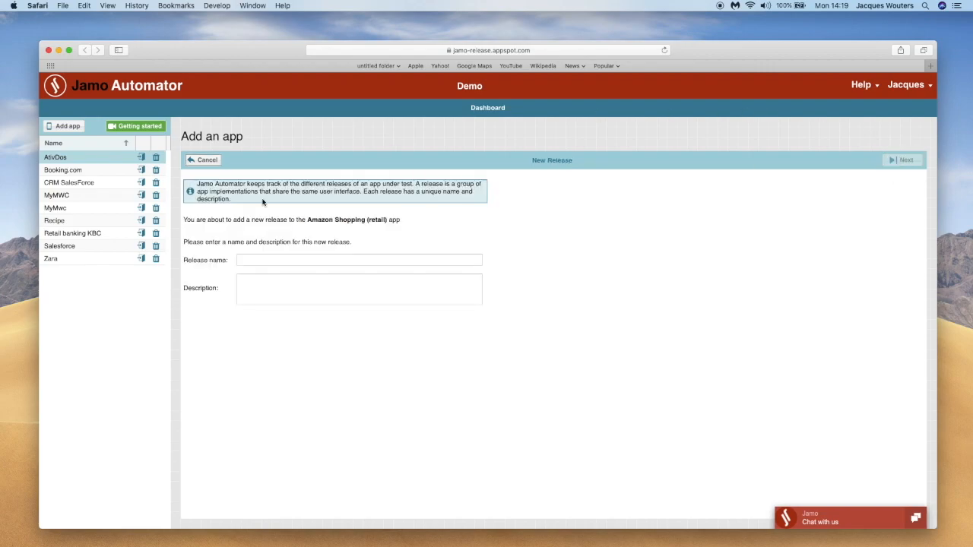
Define the release "November 2018" with the description "The web site and android app as on Cyber Monday 2018"
left_click(261, 260)
type("Nivw")
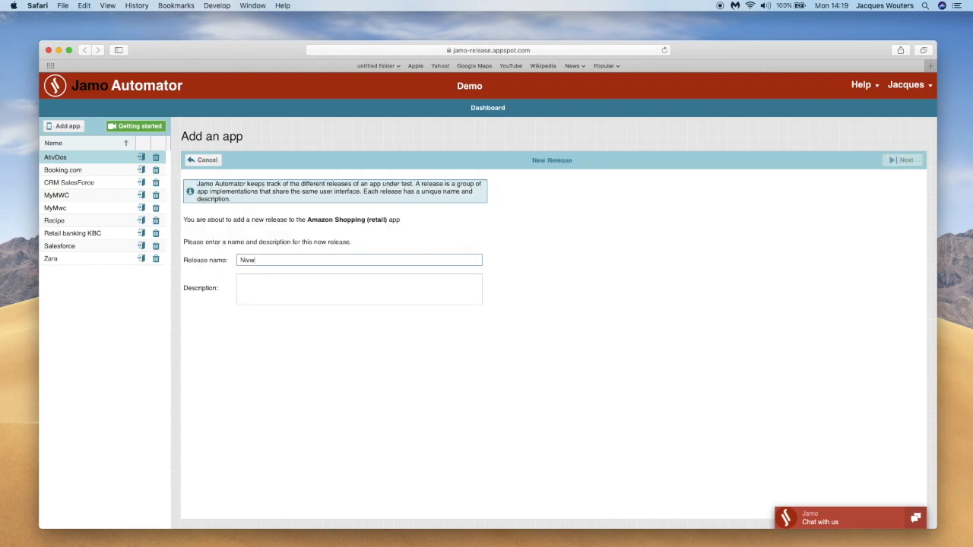
type("ember 2018")
key("Tab")
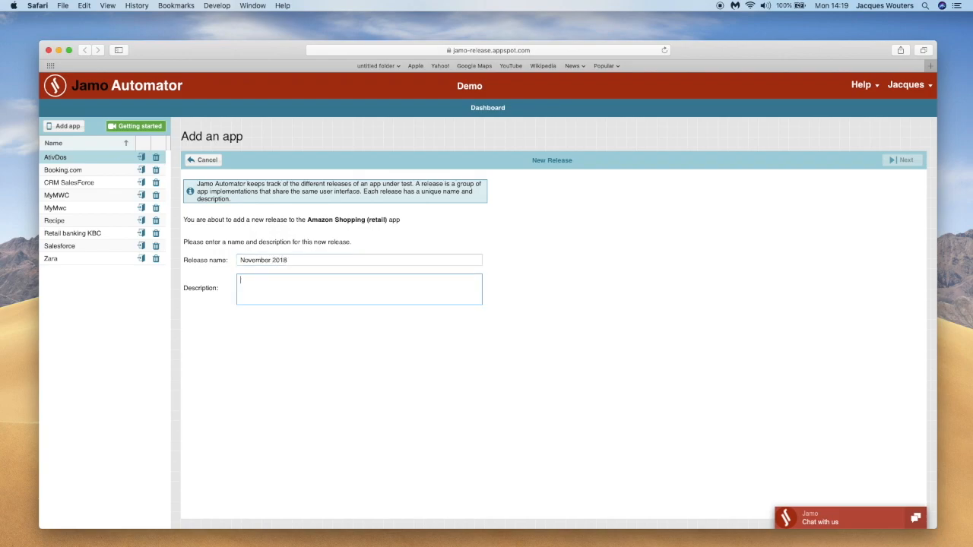
type("The web site and android app as on C")
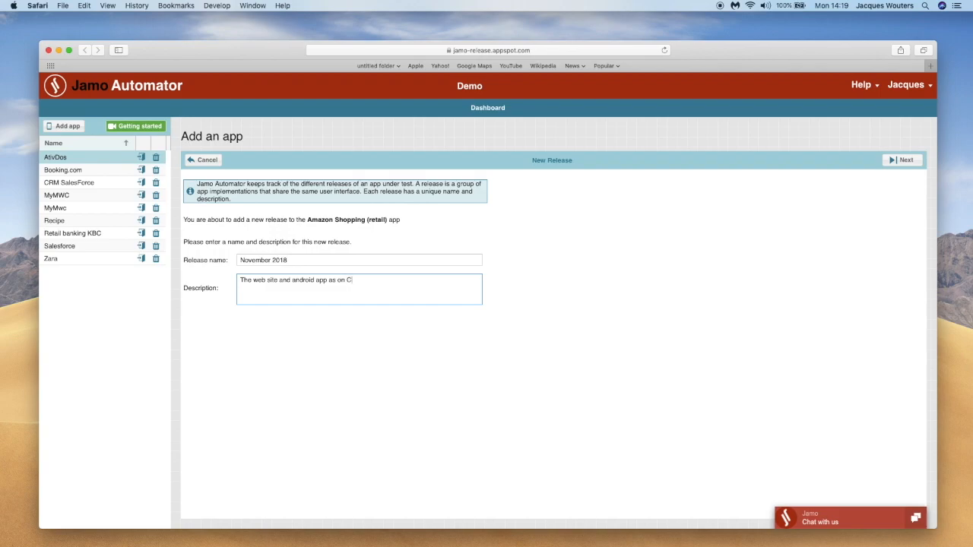
type("yber Monday 2018")
left_click(903, 160)
Set the app version to 1, the device platform to Tablet and smartphone, and the app type to Web app
left_click(333, 219)
type("1")
left_click(461, 238)
left_click(382, 250)
left_click(372, 257)
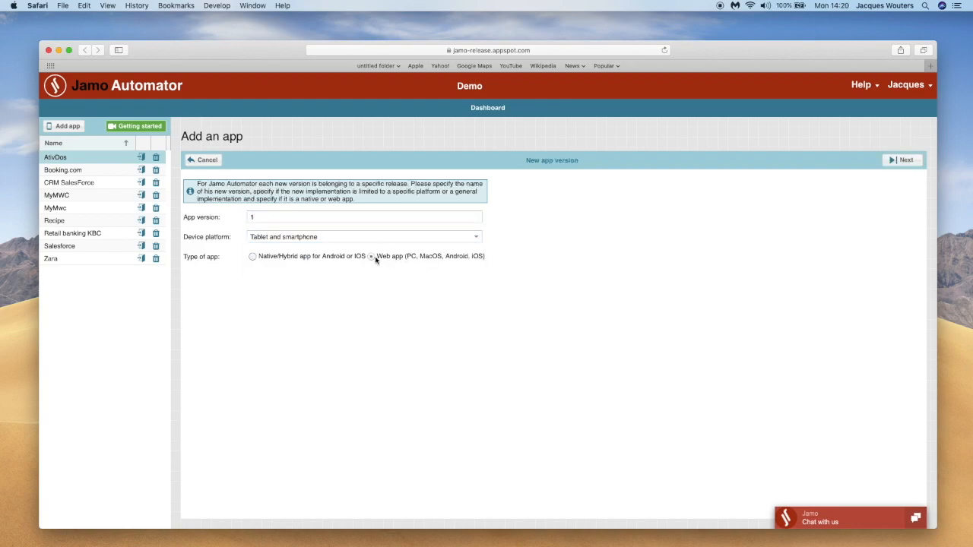
left_click(905, 160)
left_click(380, 177)
type("www.")
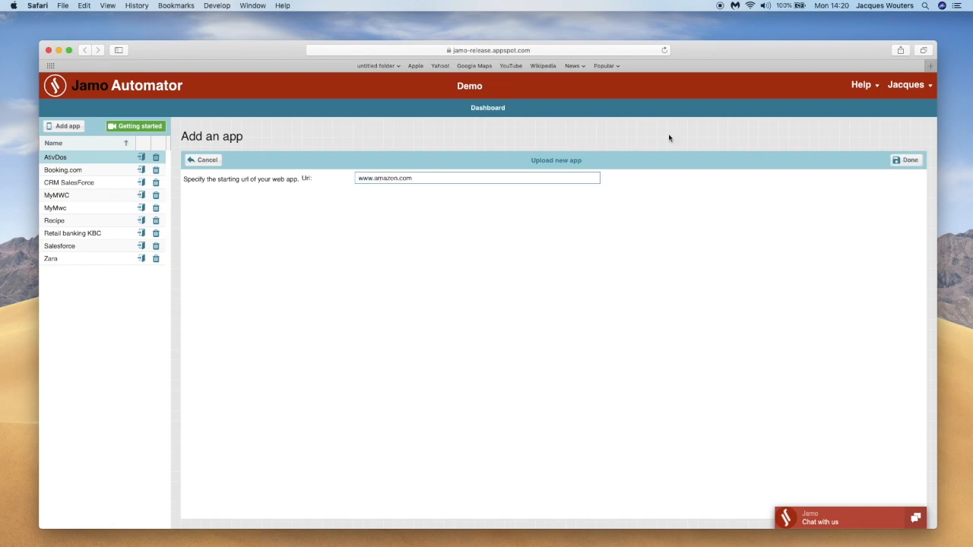
type("amazon.com")
key("Return")
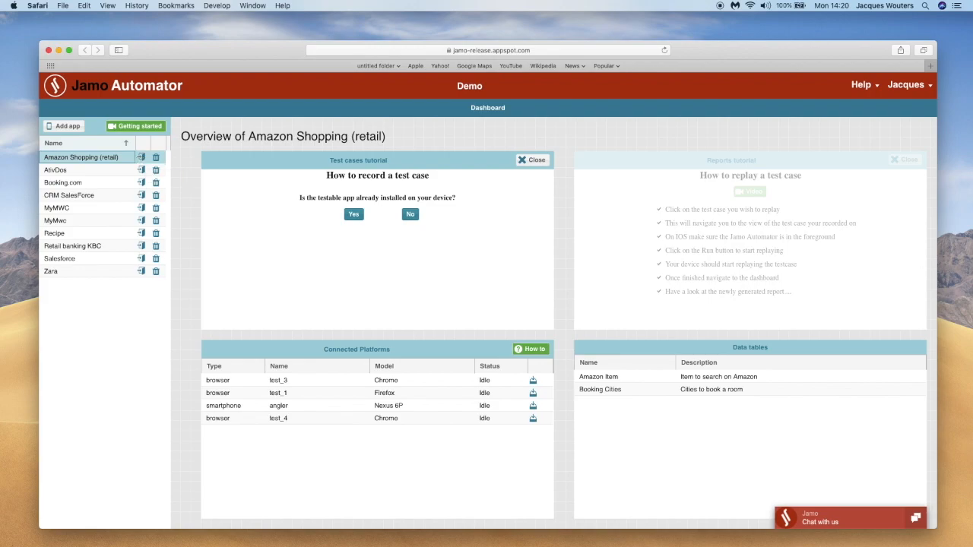
Switch to Chrome and check the installed Jamo Automator extension and its version, returning to the Amazon page
left_click(969, 199)
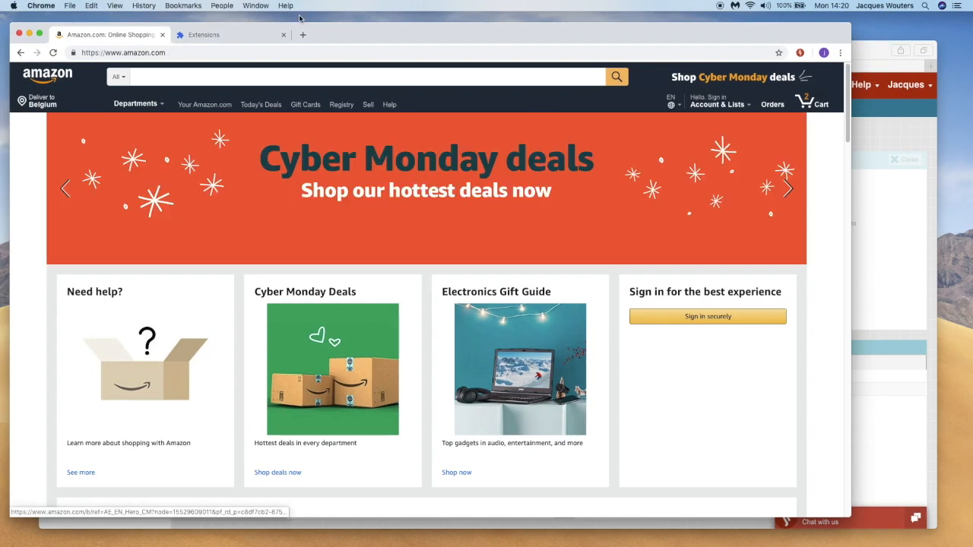
left_click(238, 38)
left_click(237, 144)
left_click_drag(237, 144, 175, 151)
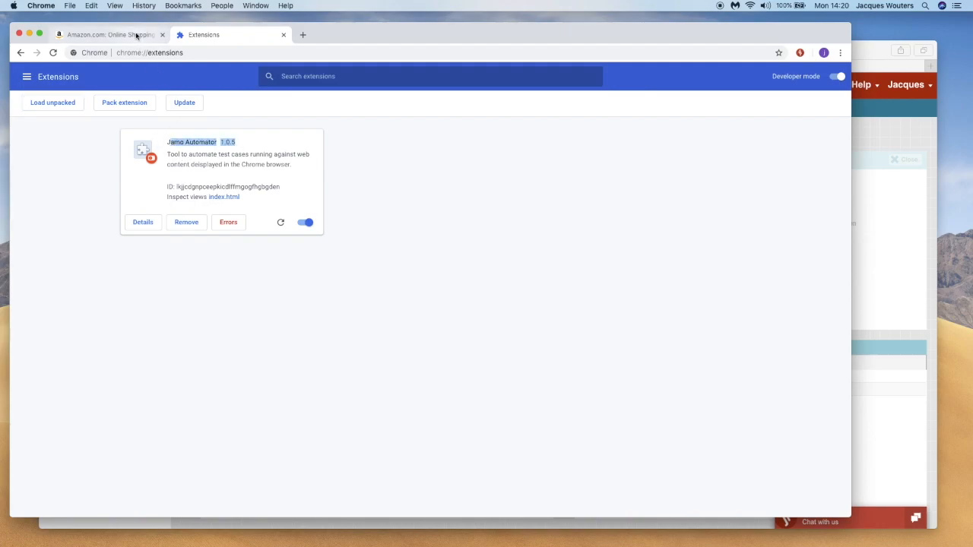
left_click(135, 35)
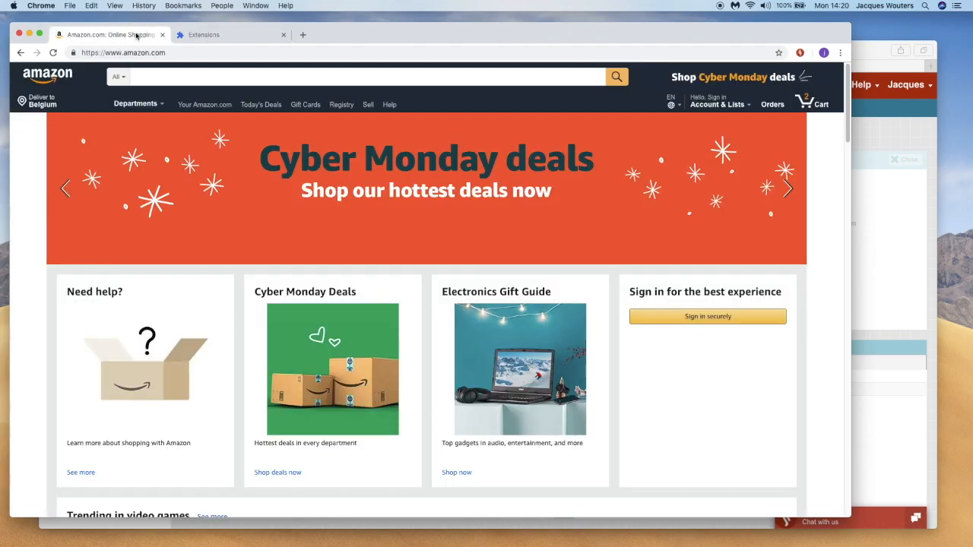
Connect the Jamo Automator extension with the prefilled credentials and start recording on the Amazon page
left_click(799, 53)
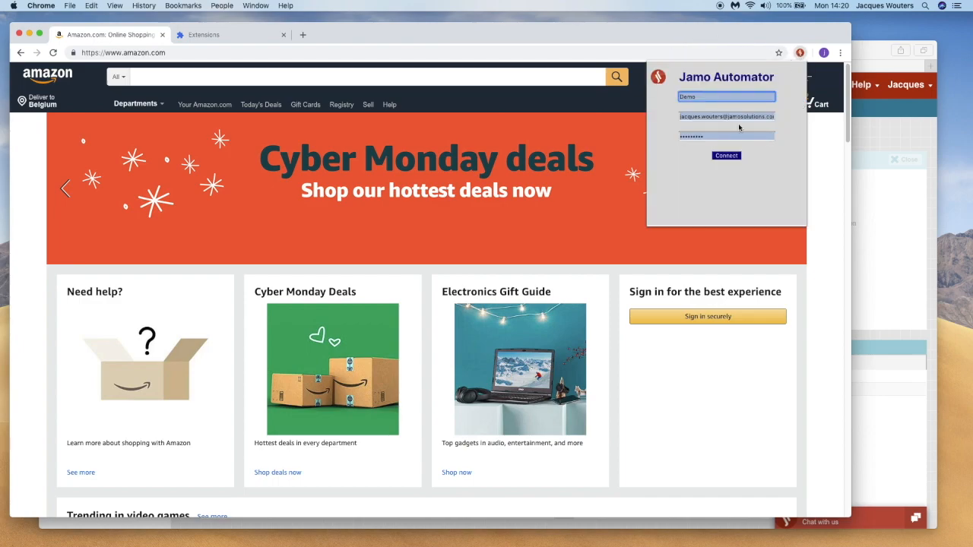
left_click(741, 157)
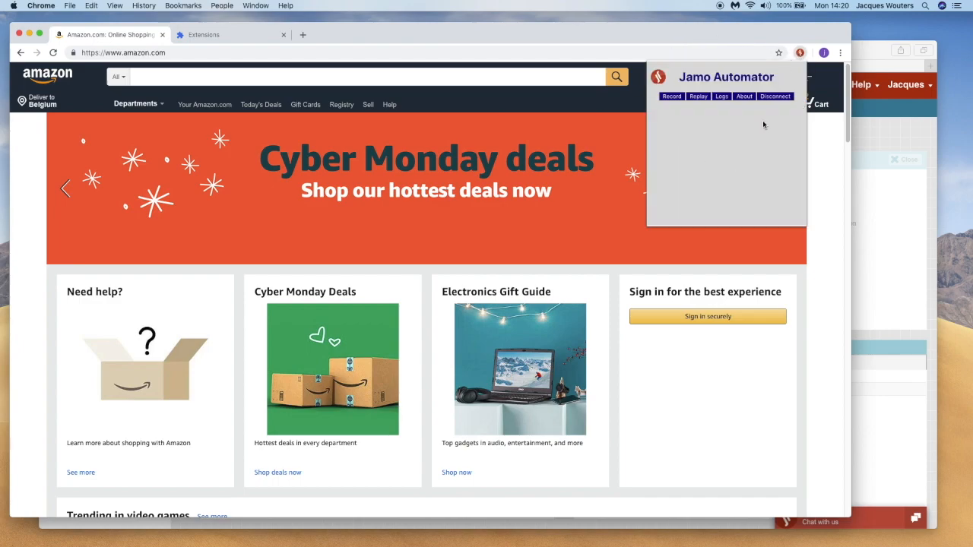
left_click(672, 97)
left_click(419, 38)
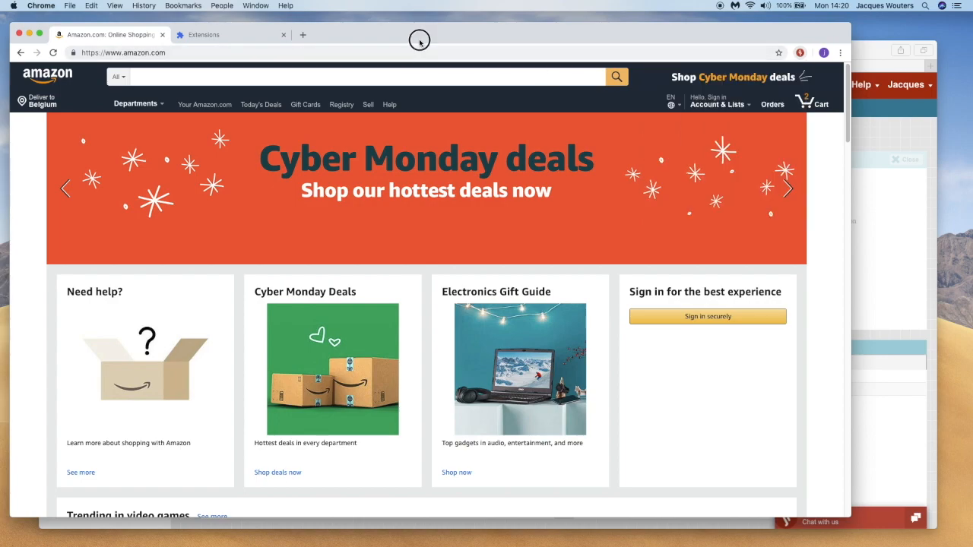
Search Amazon for "lego pirate"
left_click(298, 74)
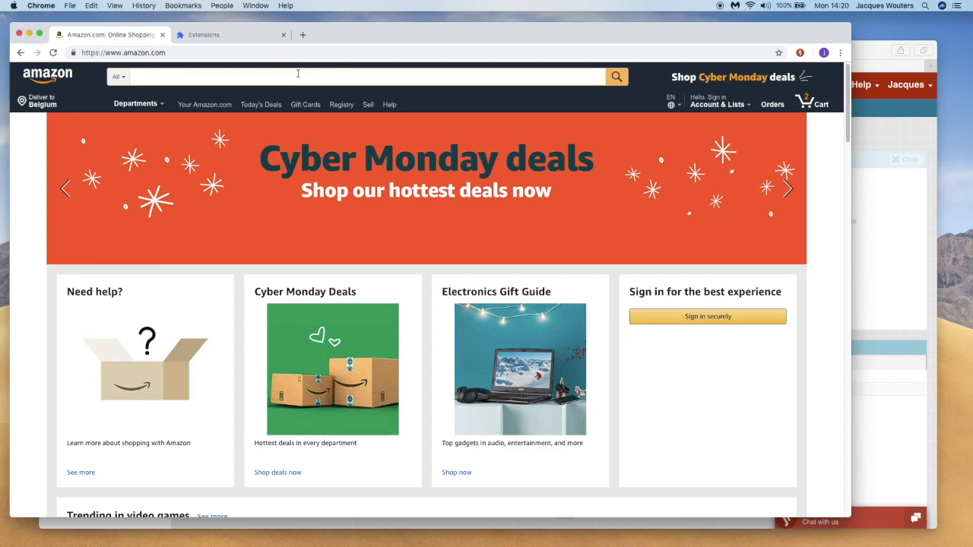
type("lego")
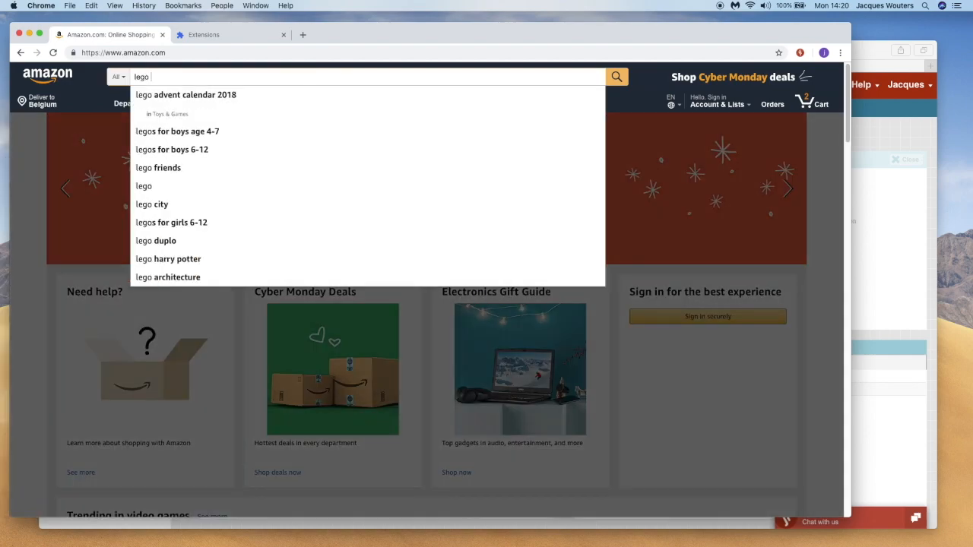
type(" pirate")
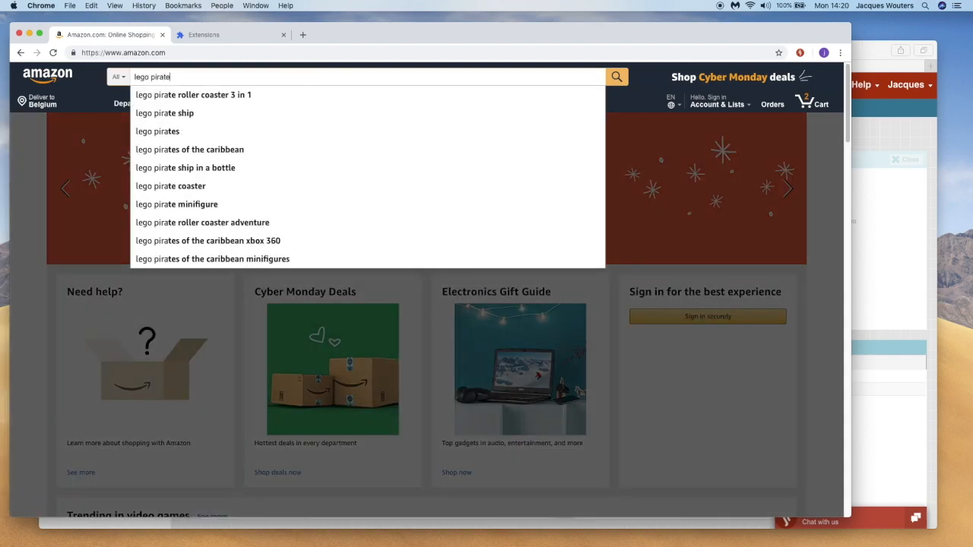
left_click(617, 77)
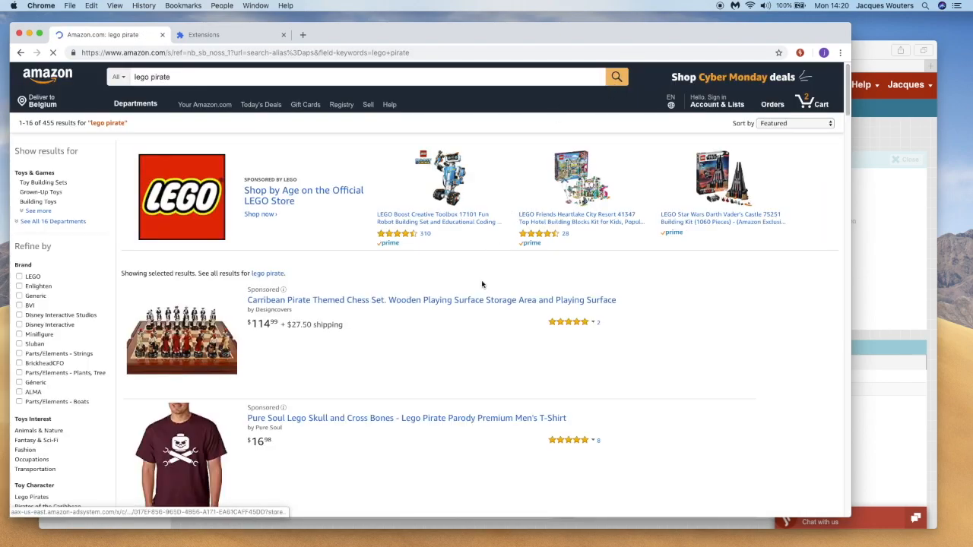
Open the LEGO Pirates Soldiers Fort 70412 product from the results and add it to the cart
scroll(482, 283, "down", 5)
scroll(482, 284, "down", 7)
scroll(482, 283, "down", 1)
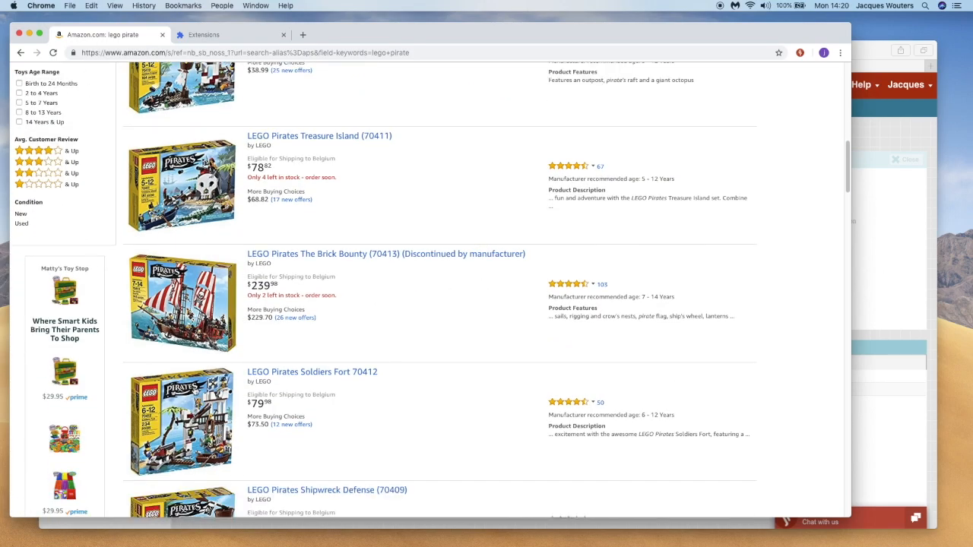
left_click(202, 409)
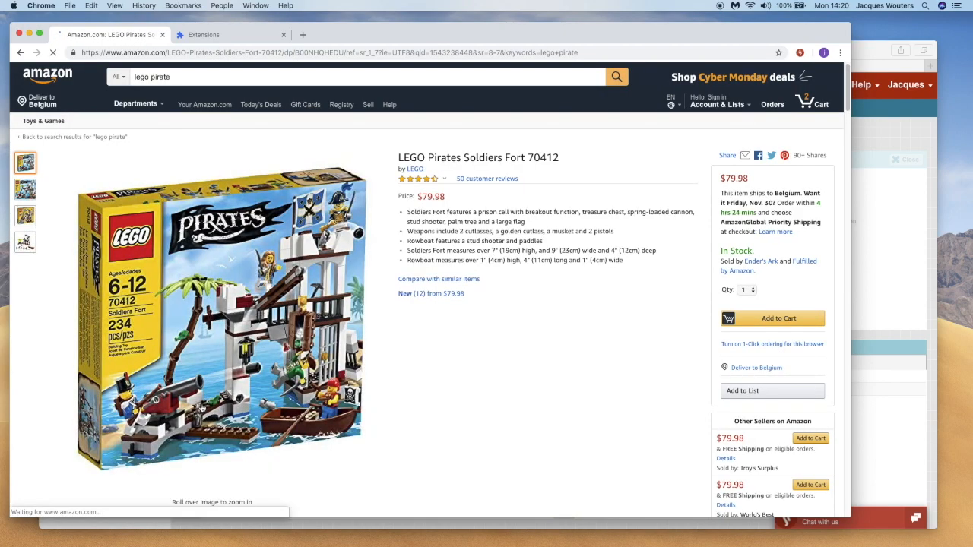
left_click(766, 319)
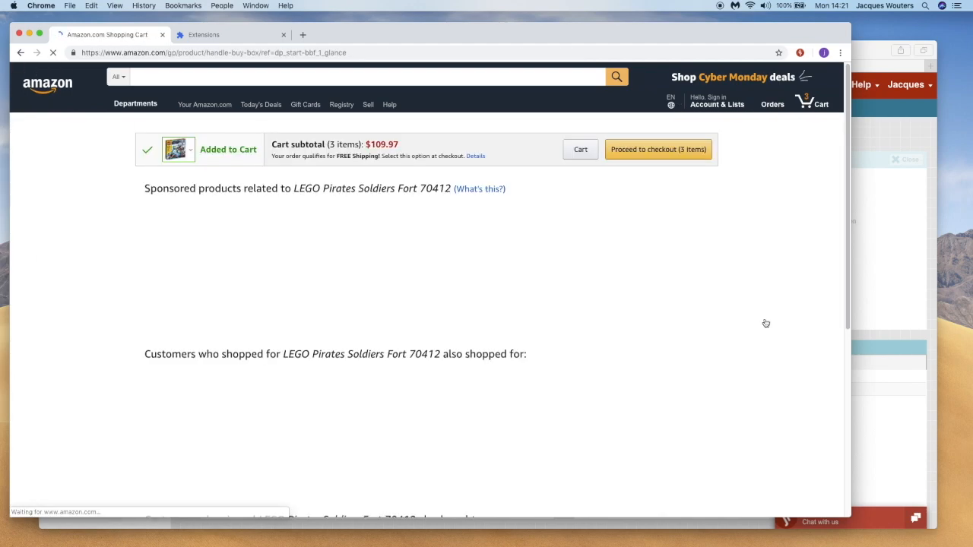
Return to the Amazon home page and stop the recording, saving it as a new test case named "add to cart"
left_click(53, 88)
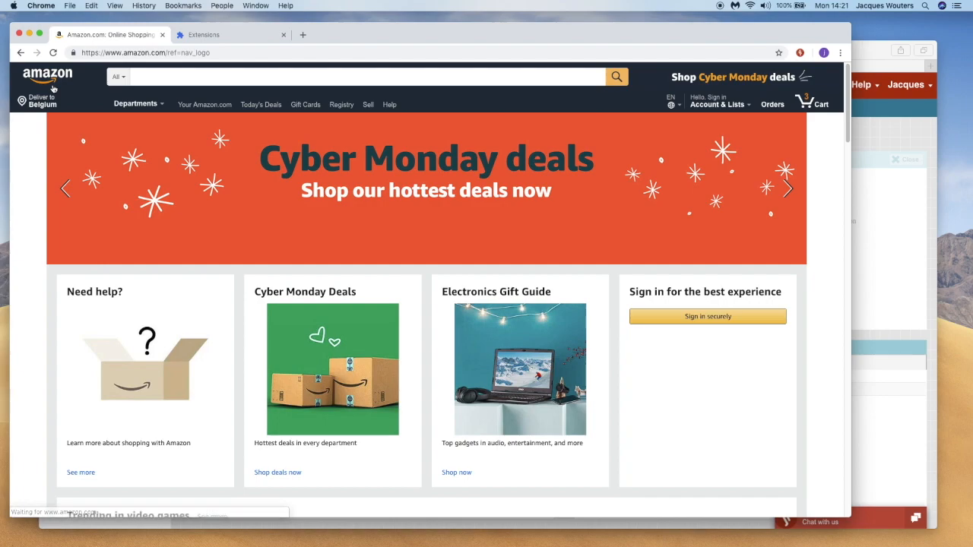
left_click(800, 53)
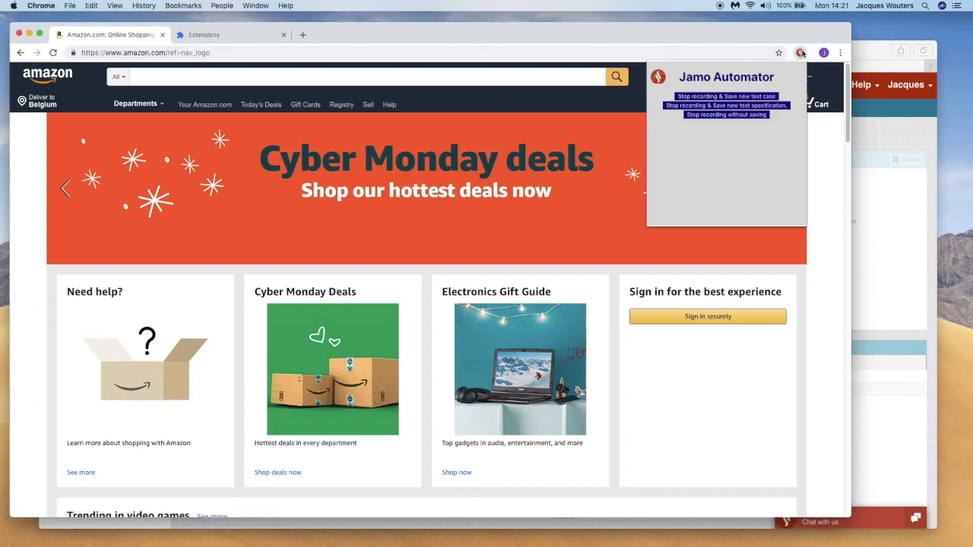
left_click(749, 97)
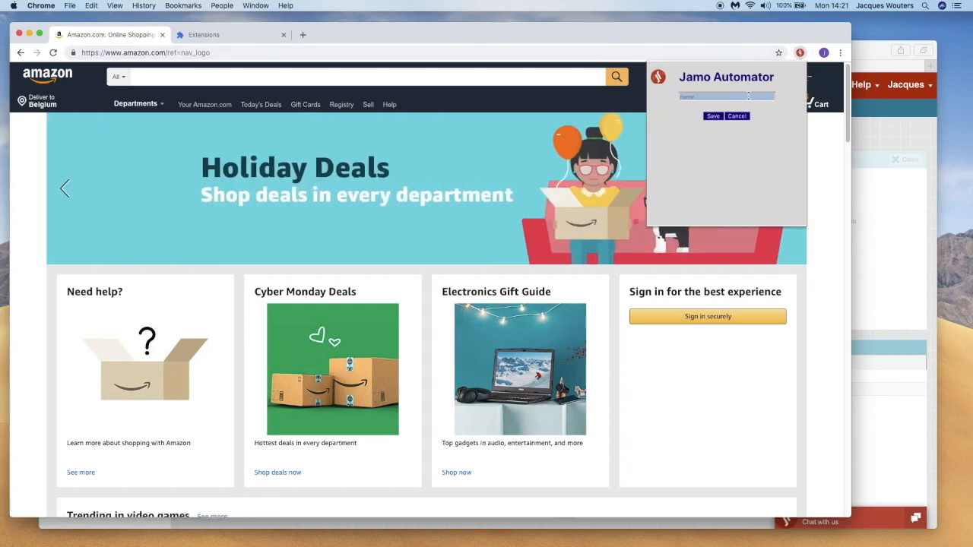
type("add to cart")
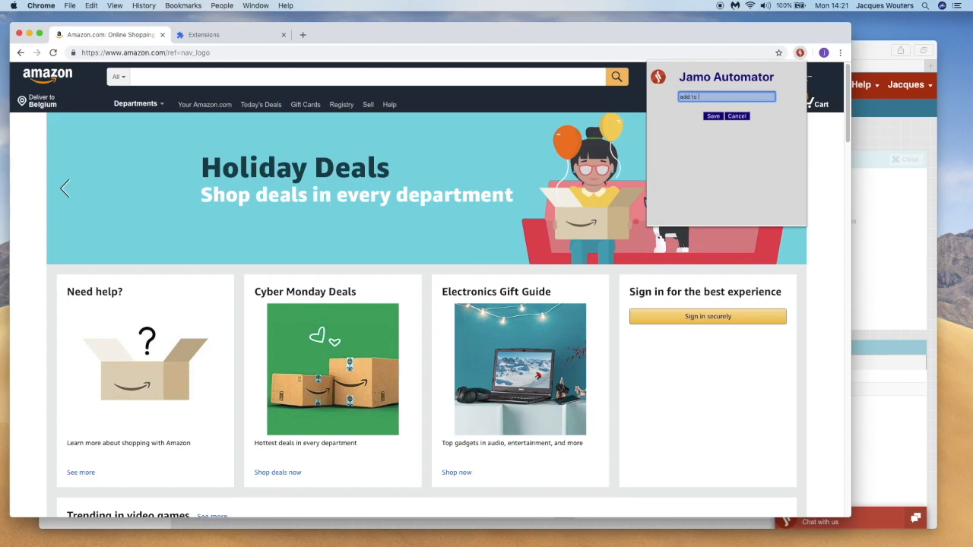
left_click(710, 117)
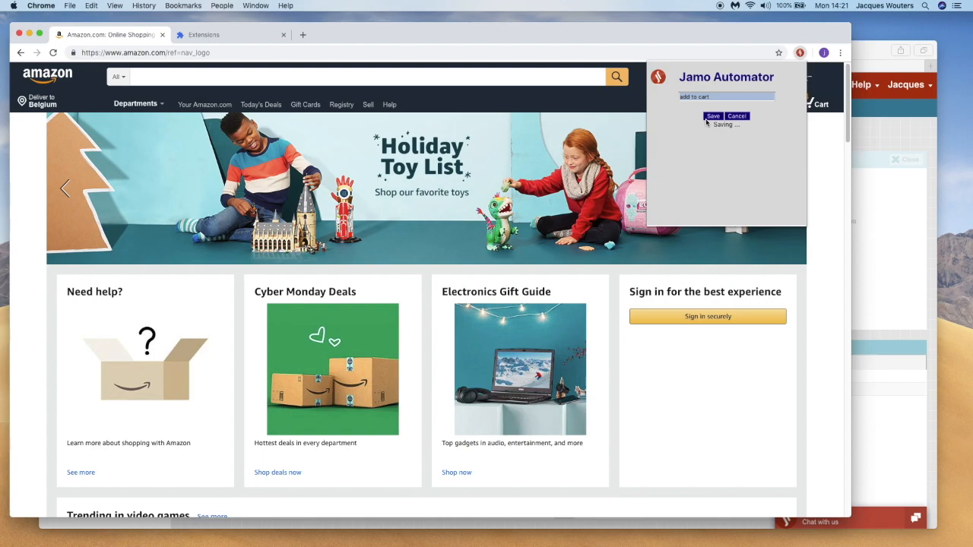
Switch to Jamo Automator in Safari and open the final TOUCH step of the "add to cart" test case
left_click(867, 47)
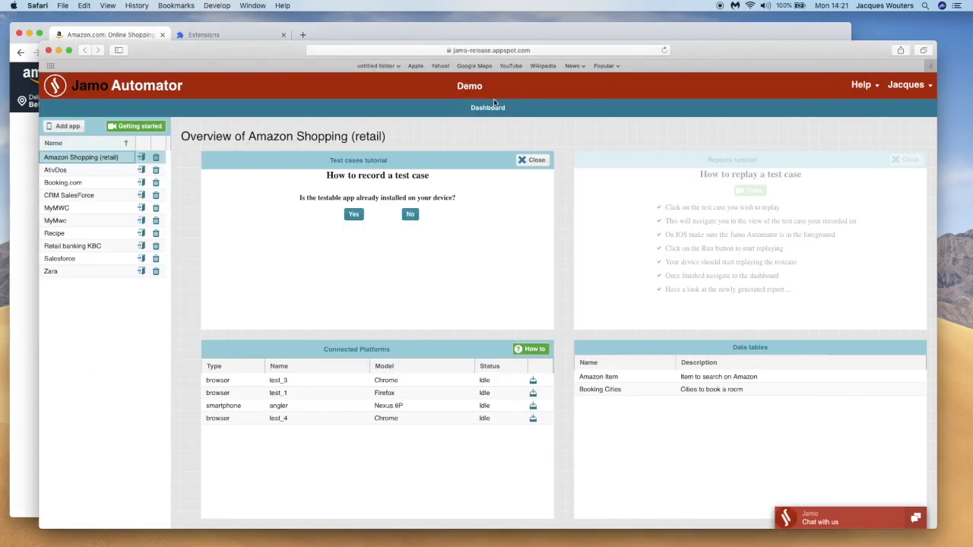
left_click(533, 159)
left_click(479, 160)
left_click(233, 194)
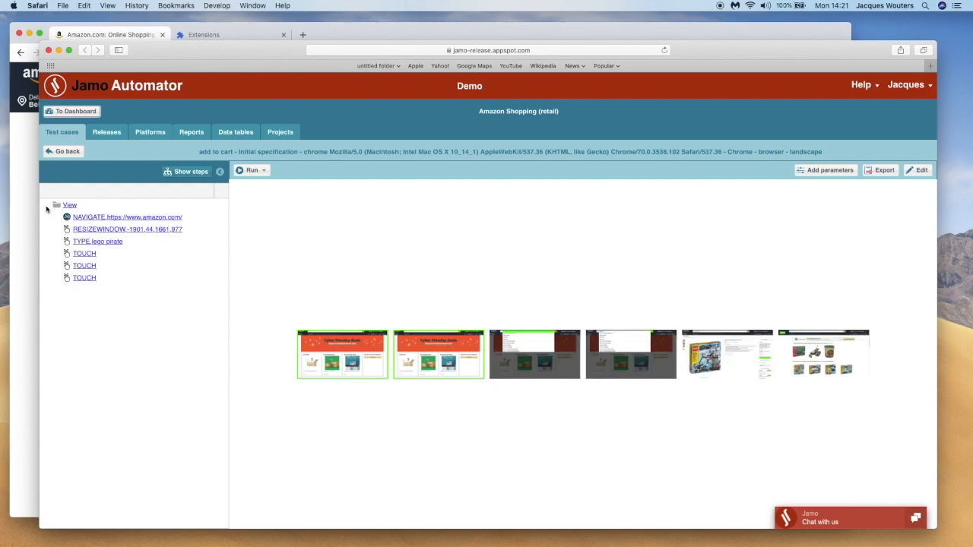
left_click(69, 205)
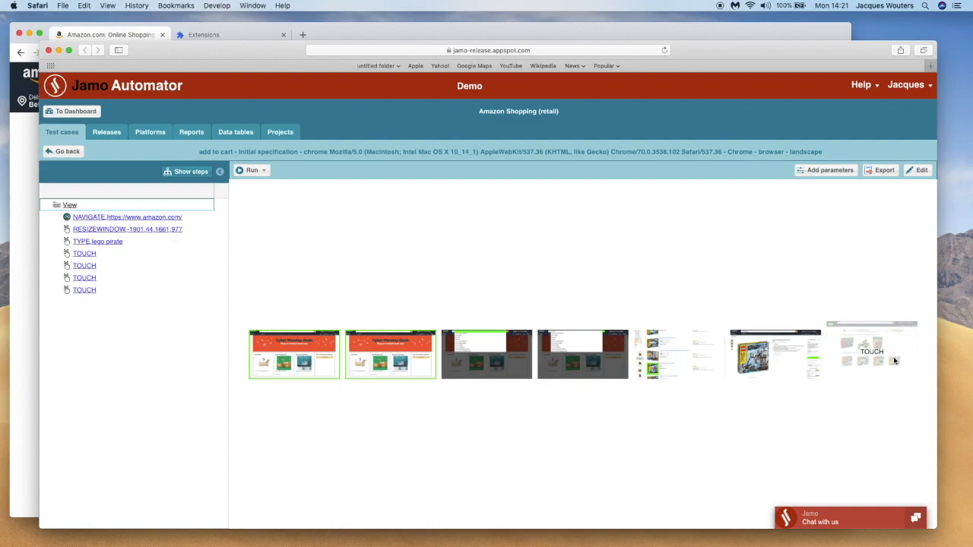
left_click(890, 360)
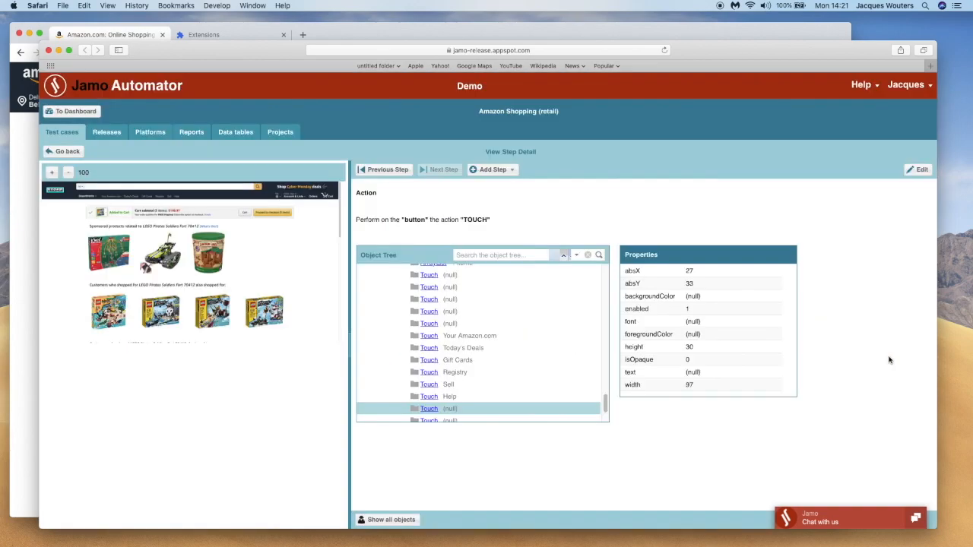
Enlarge the step's screenshot to 140 and inspect the properties of the "Added to Cart" text and the tracked vehicle image
left_click(51, 172)
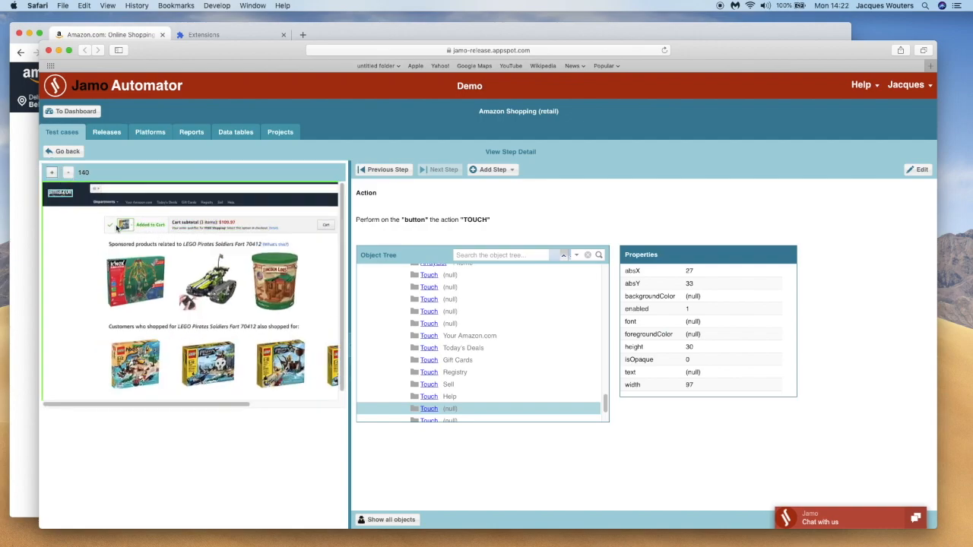
left_click(148, 226)
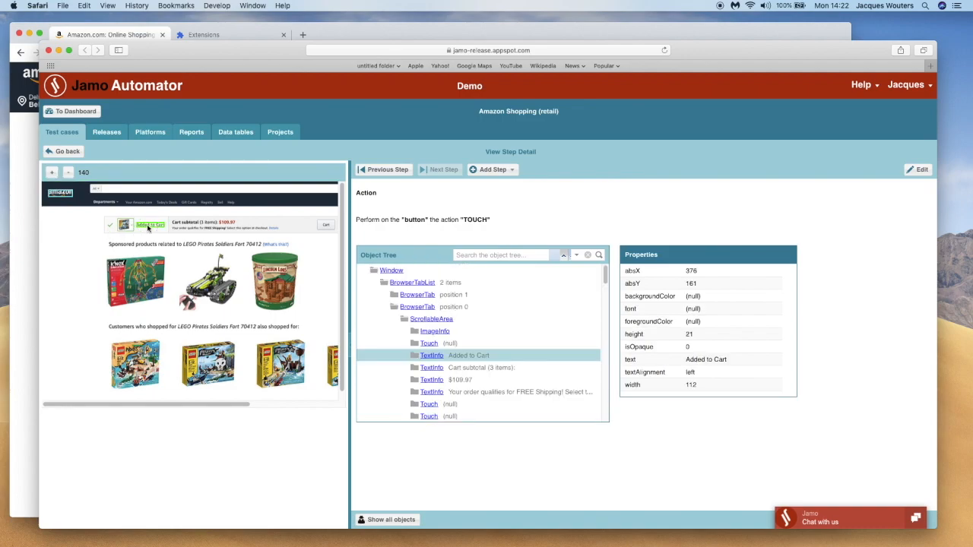
left_click(208, 282)
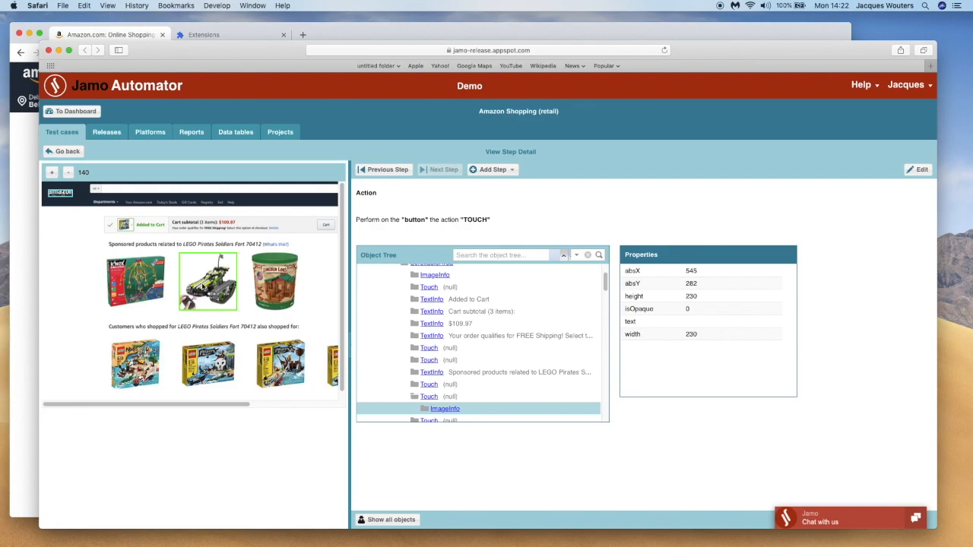
Add and save a verification point checking that the "text" property of the "Added to Cart" object equals the constant value "Added to Cart"
left_click(493, 170)
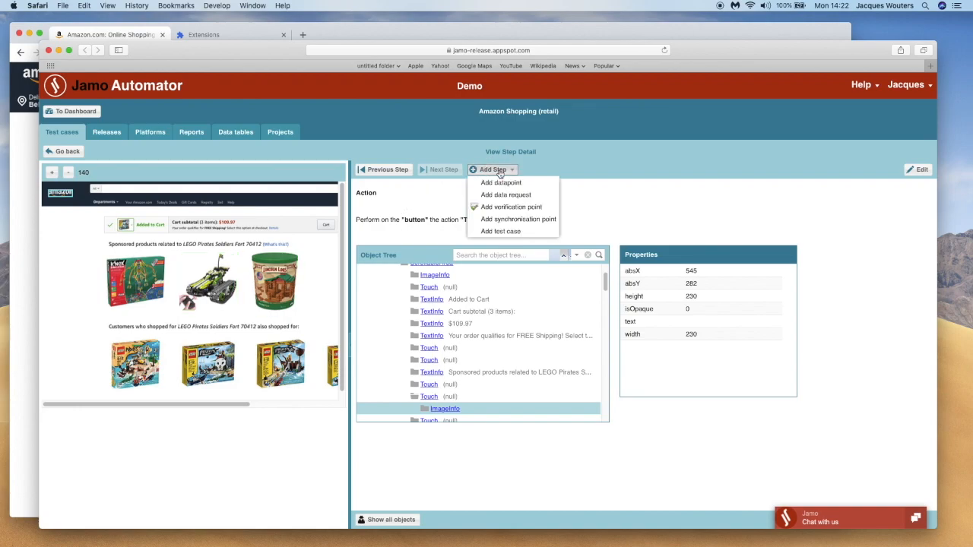
left_click(495, 212)
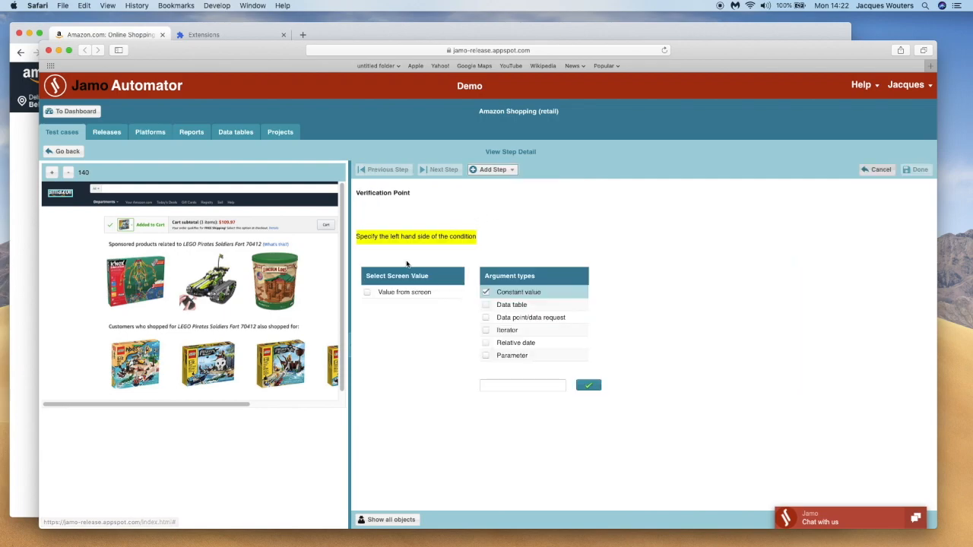
left_click(368, 295)
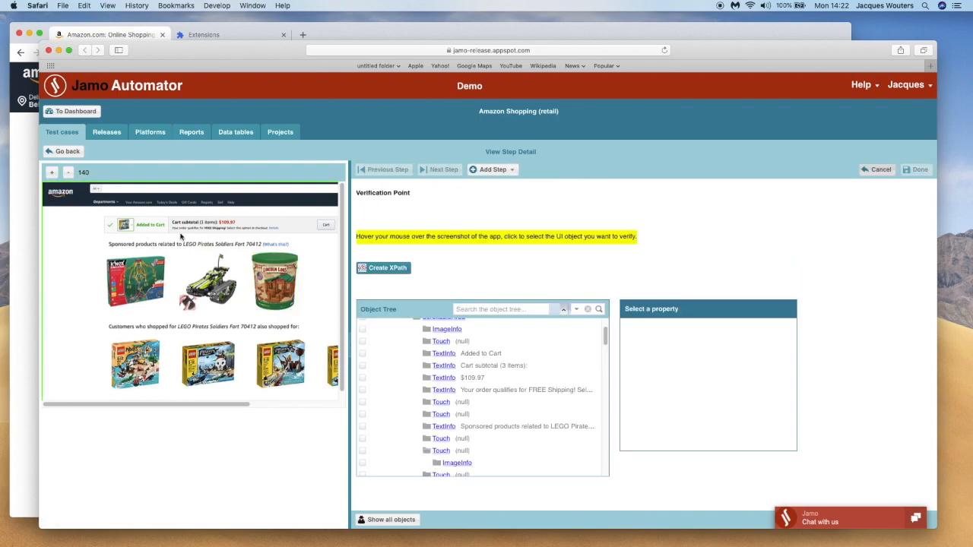
left_click(149, 229)
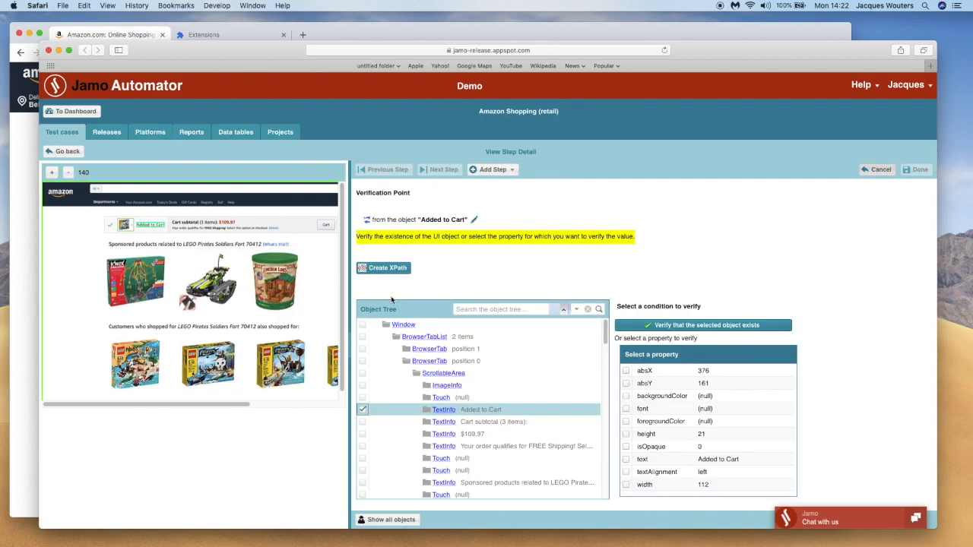
left_click(626, 460)
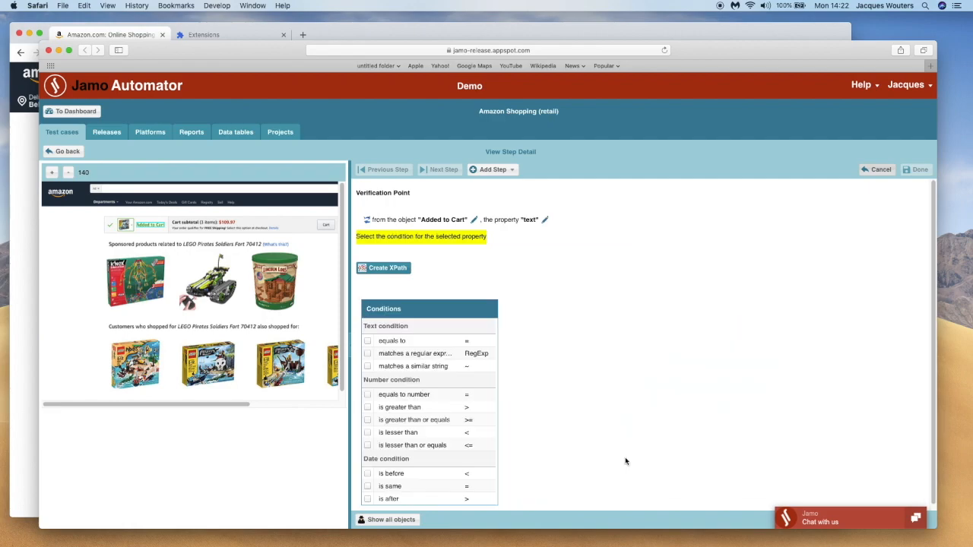
left_click(369, 342)
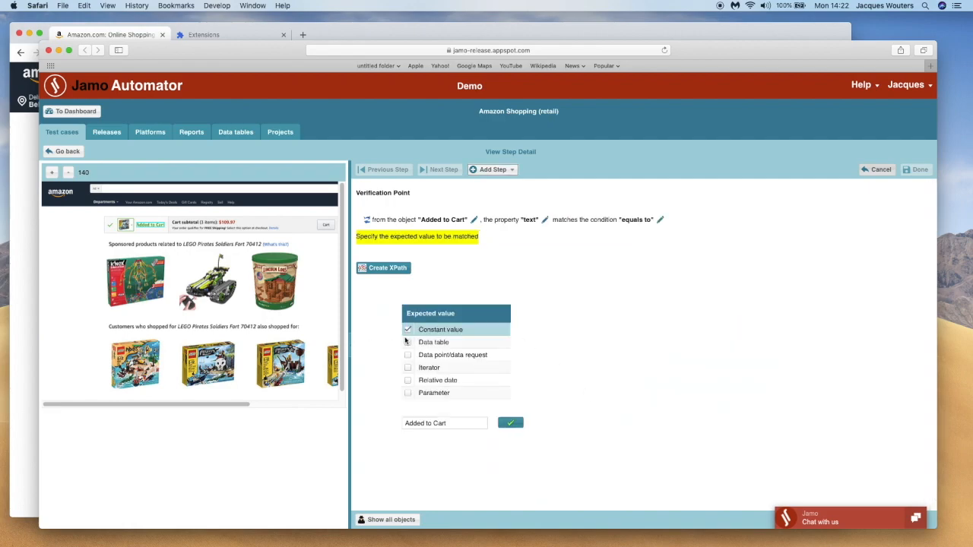
left_click(512, 423)
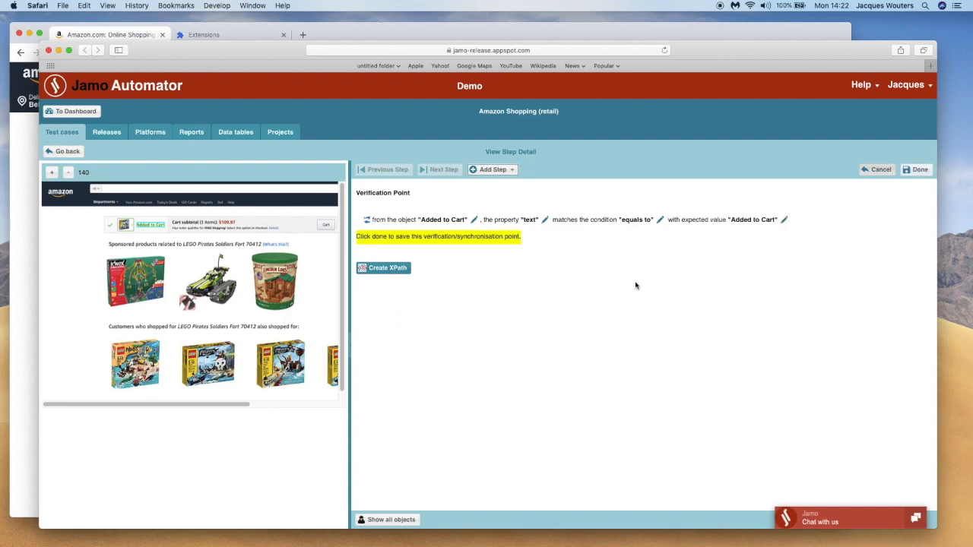
left_click(916, 169)
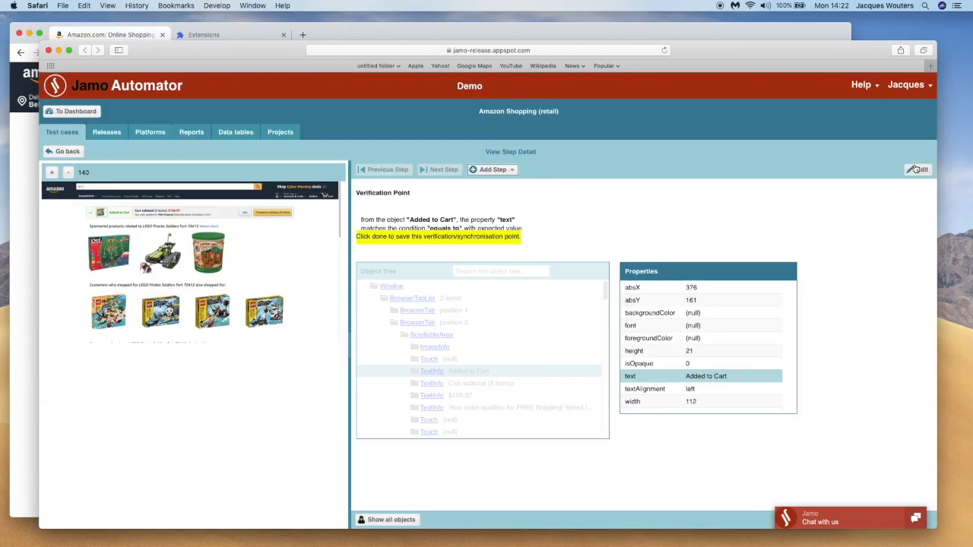
Open the "Amazon Item" data table and widen its SearchItem and Item detail columns to read the entries
left_click(245, 133)
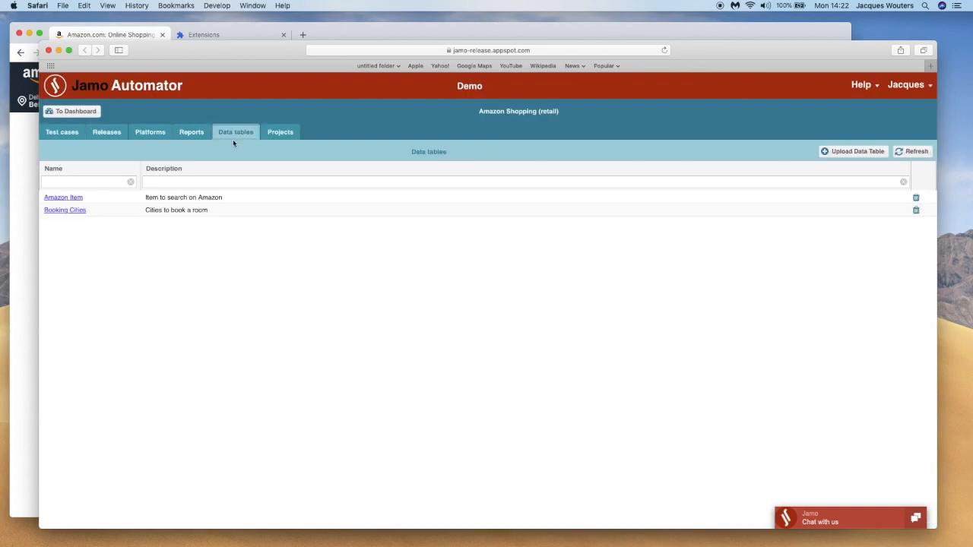
left_click(61, 198)
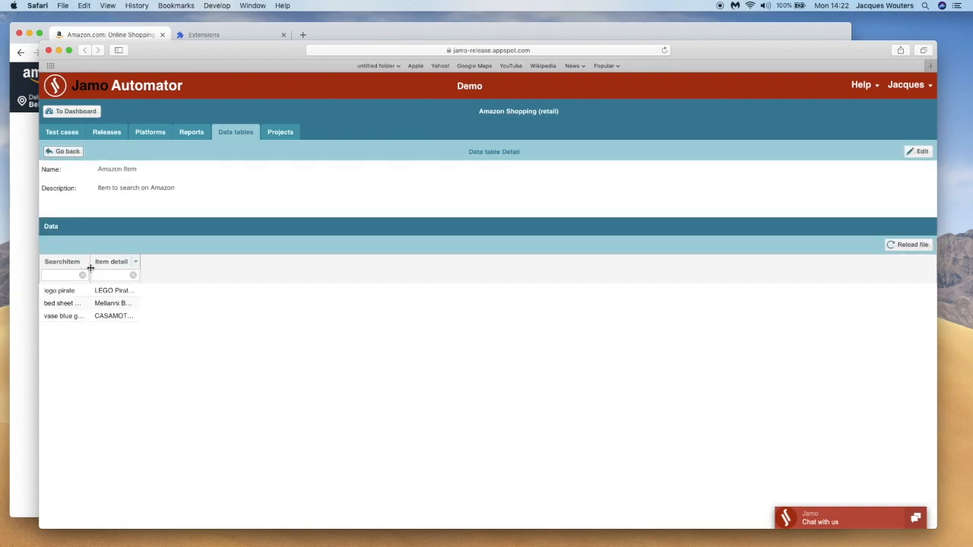
left_click_drag(87, 262, 133, 260)
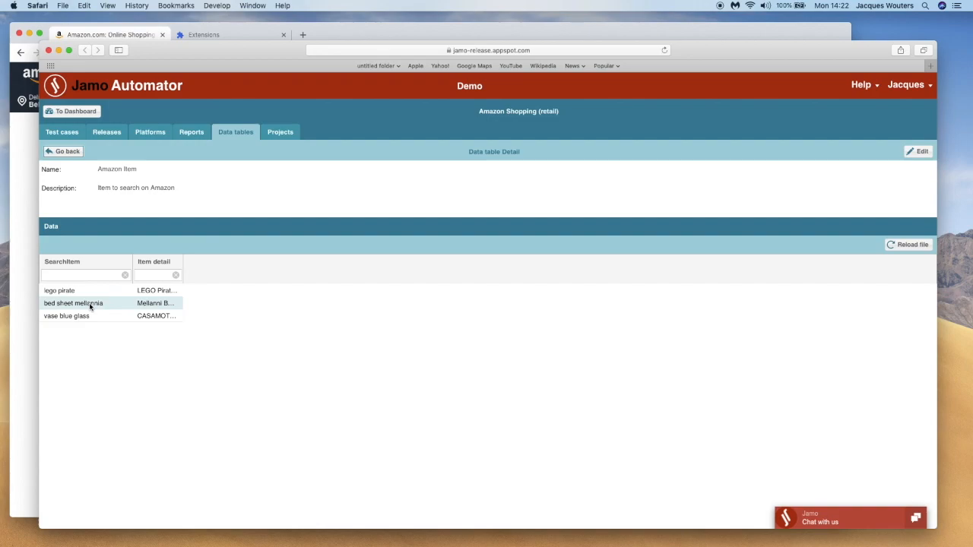
left_click_drag(182, 261, 399, 273)
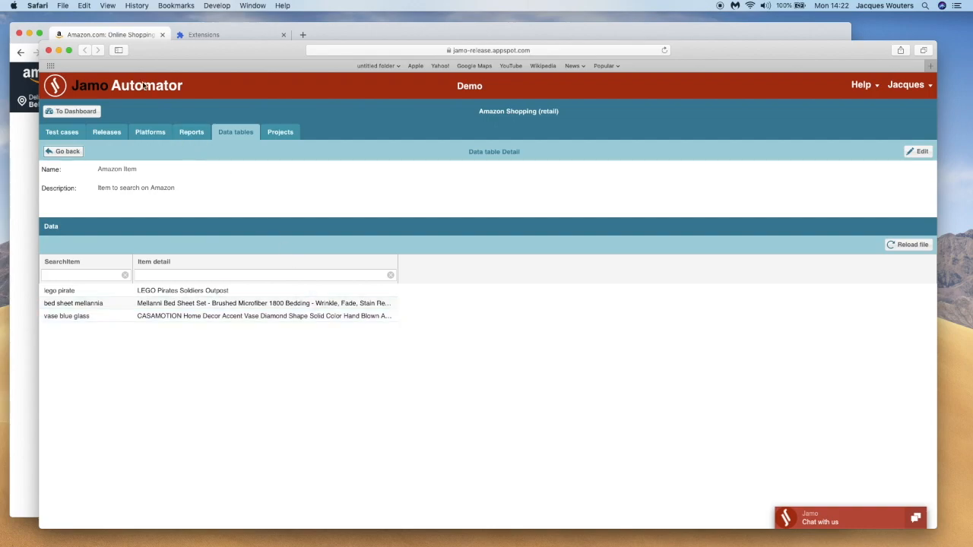
Return to the test case's "Initial specification" and associate the "Amazon Item" data table with it
left_click(63, 134)
left_click(56, 152)
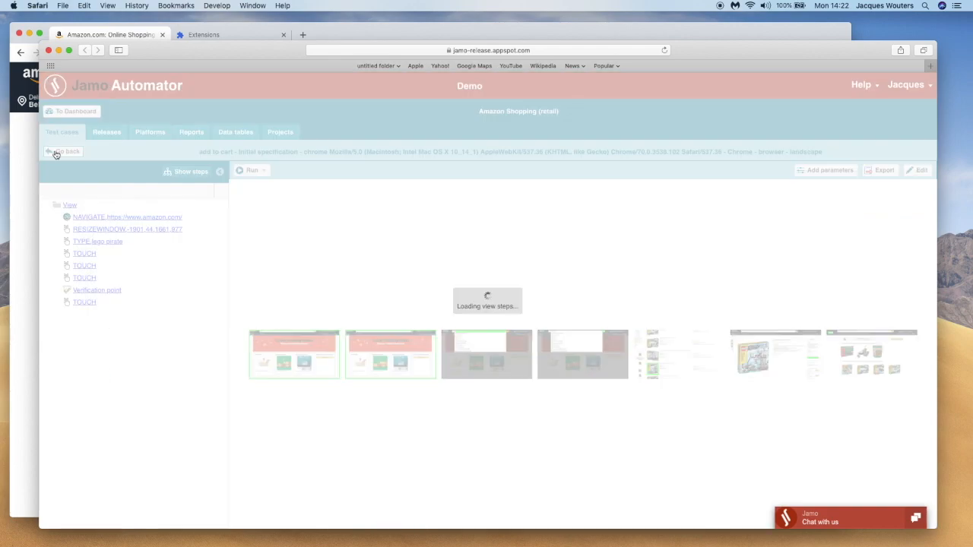
left_click(57, 152)
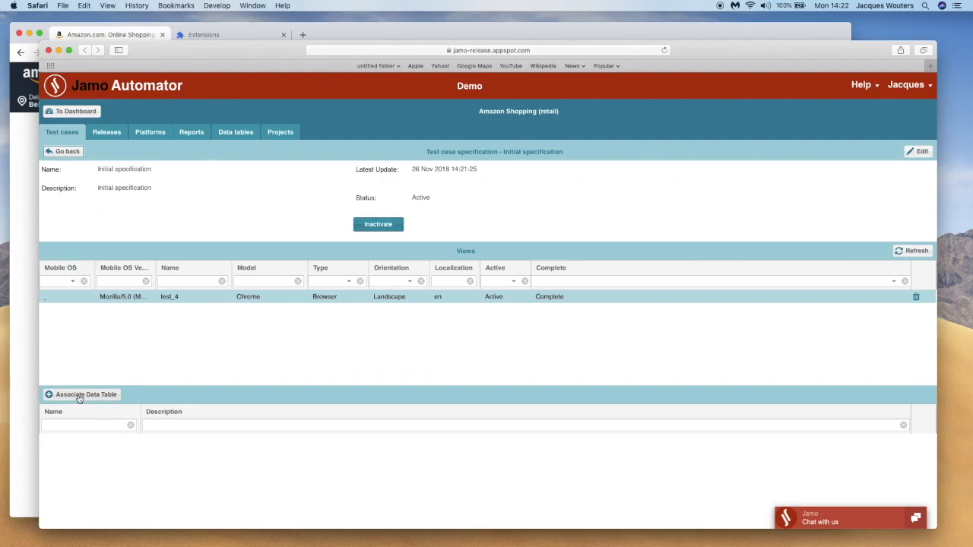
left_click(79, 397)
left_click(78, 196)
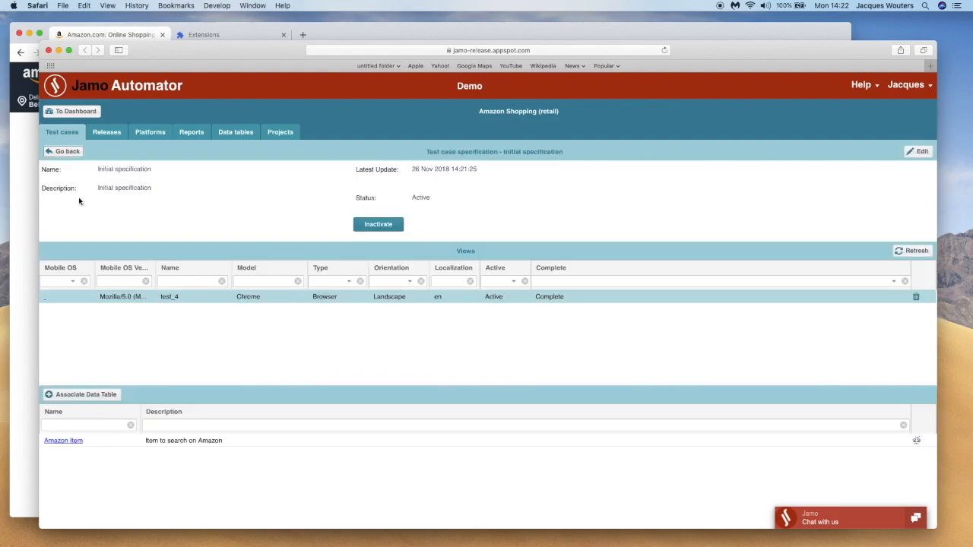
In the Chrome view, enclose the steps from typing "lego pirate" through the final TOUCH in a While loop with a data table iterator
left_click(61, 298)
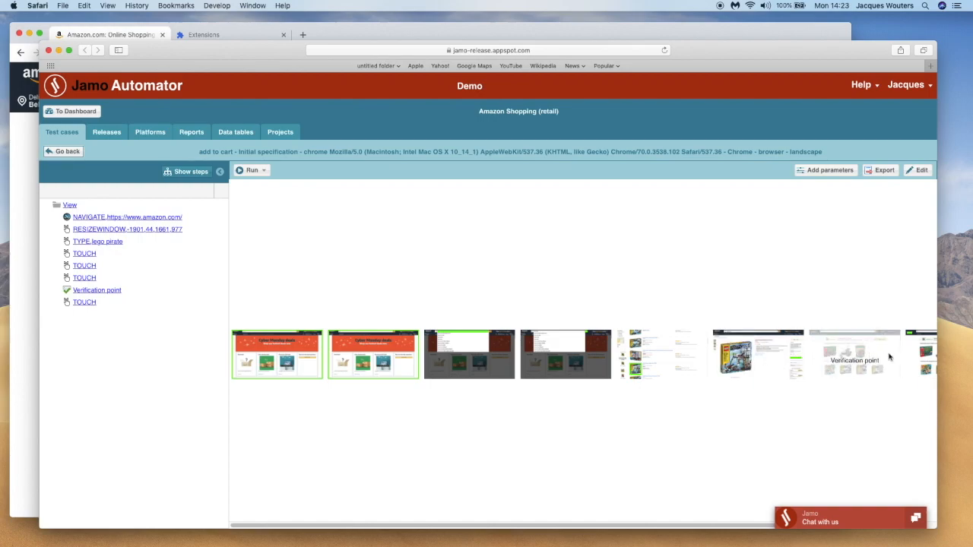
left_click(921, 170)
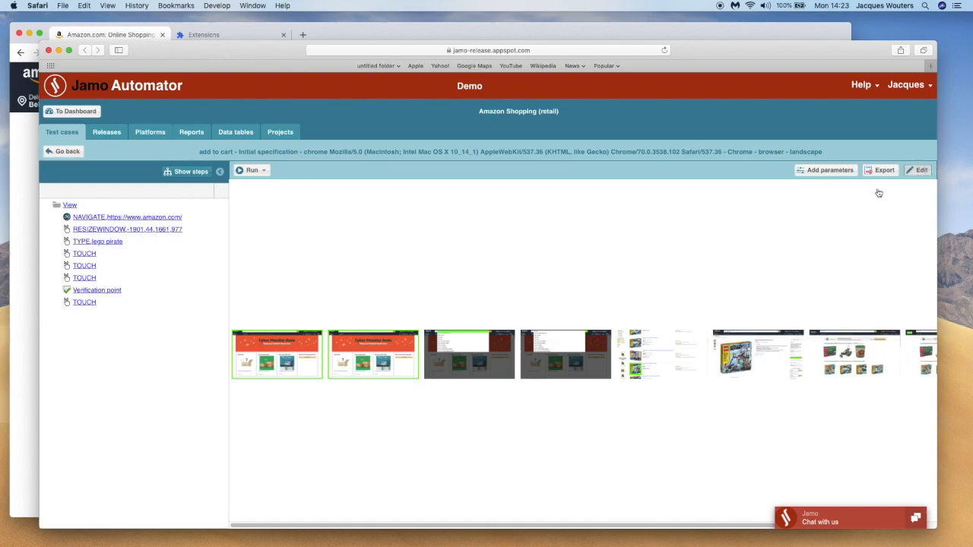
left_click_drag(486, 360, 920, 355)
left_click(921, 356, "shift")
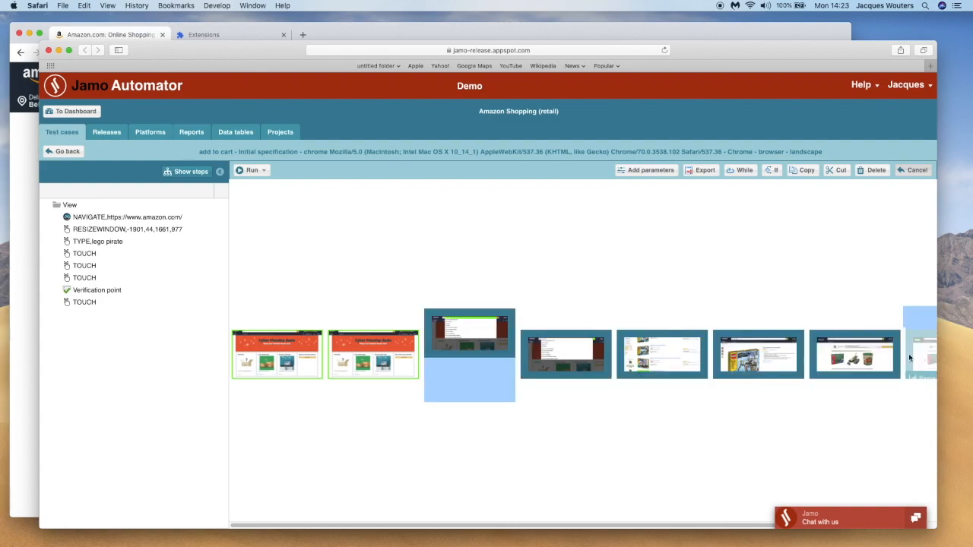
left_click(735, 172)
left_click(363, 279)
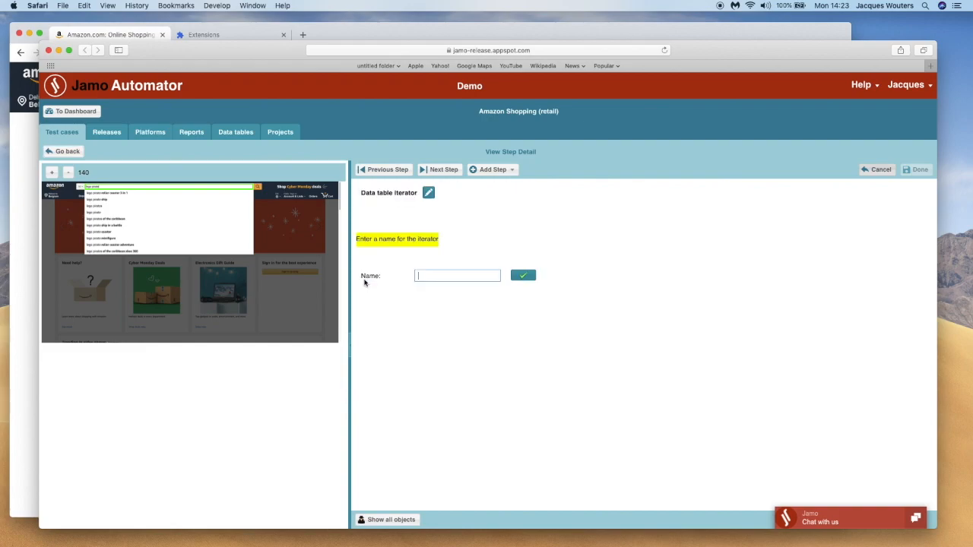
Name the iterator "item", make it iterate over the "Amazon Item" data table, and save it
left_click(417, 277)
type("item")
left_click(523, 275)
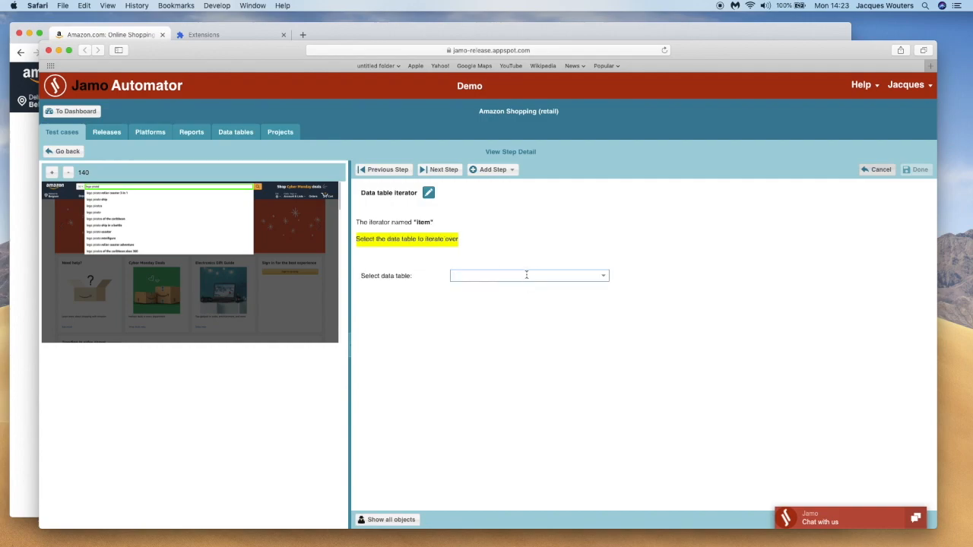
left_click(604, 278)
left_click(588, 285)
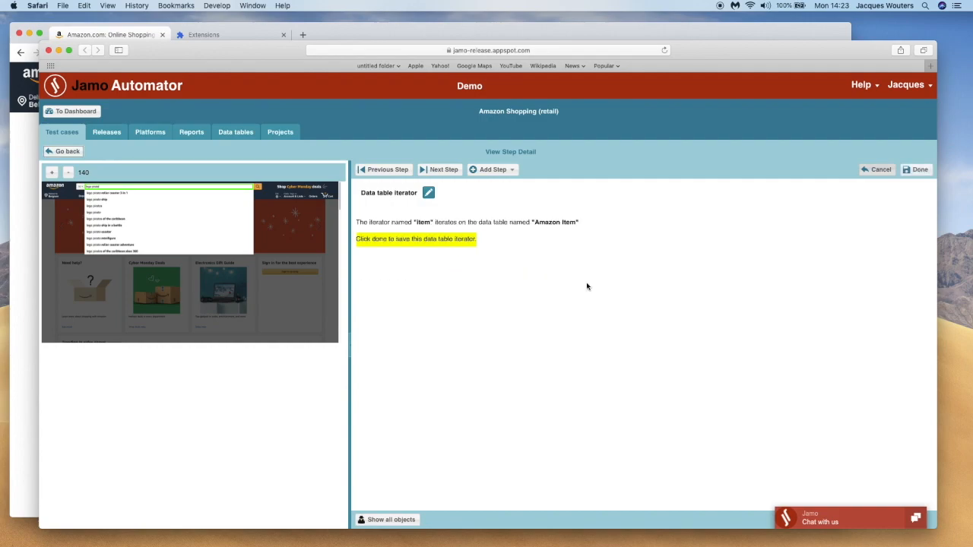
left_click(913, 170)
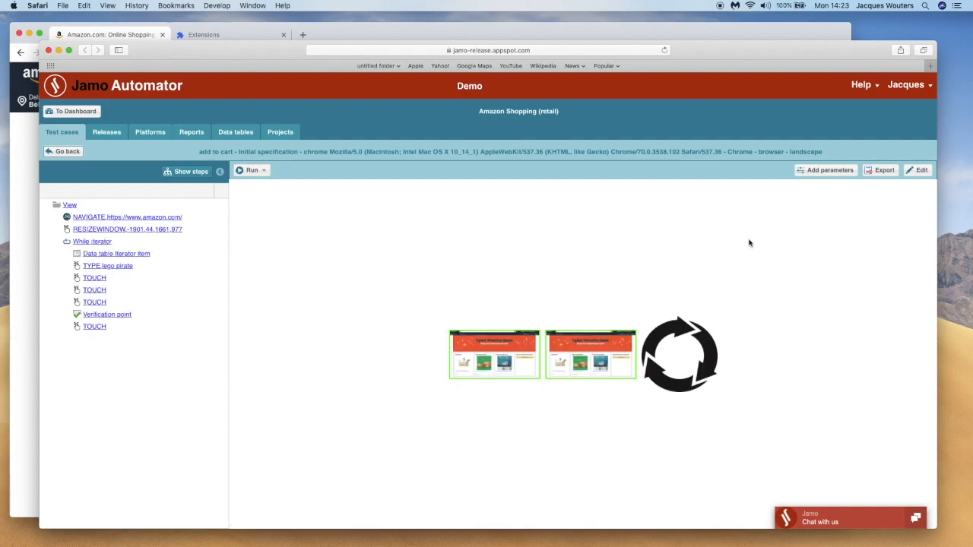
Set the TYPE step's argument to the "SearchItem" column of the "item" iterator, save the action, and return to the view's steps
left_click(116, 267)
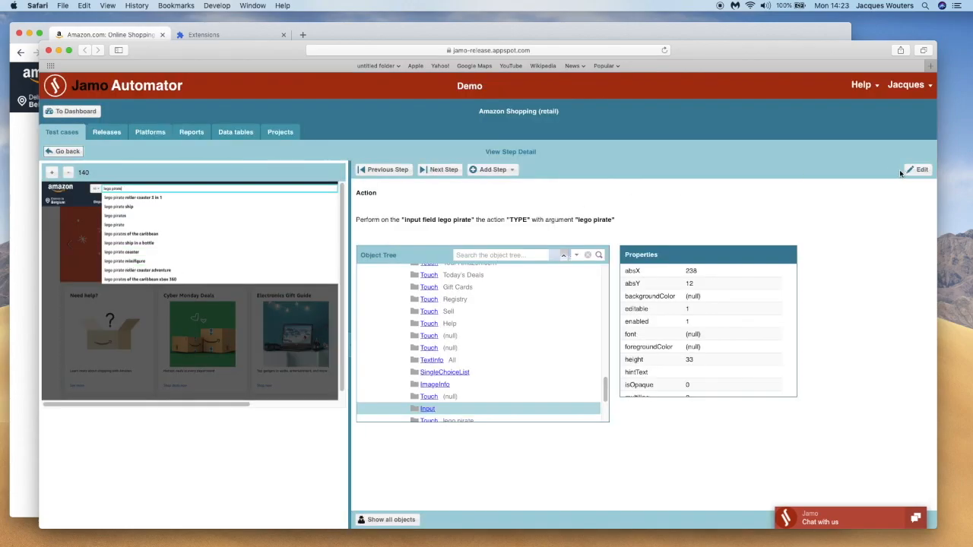
left_click(914, 169)
left_click(646, 220)
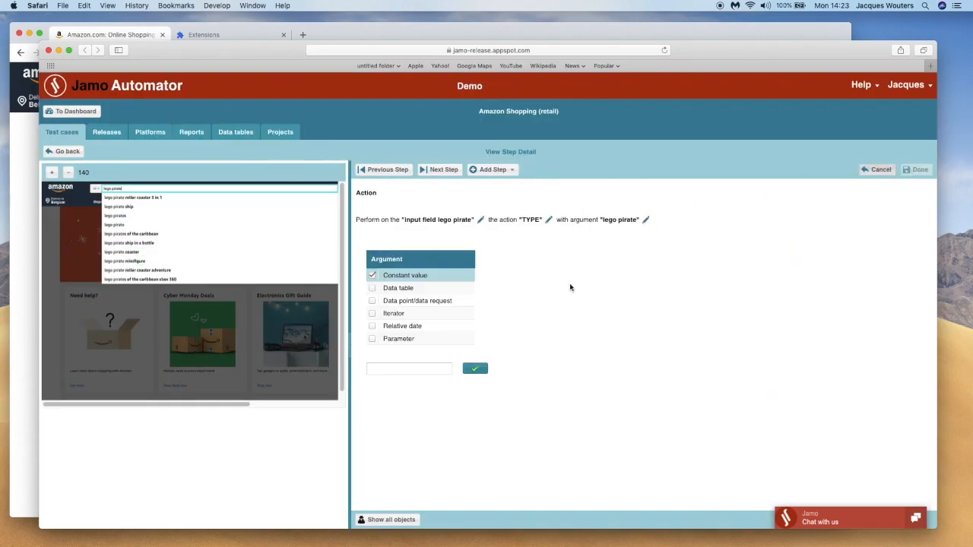
left_click(373, 314)
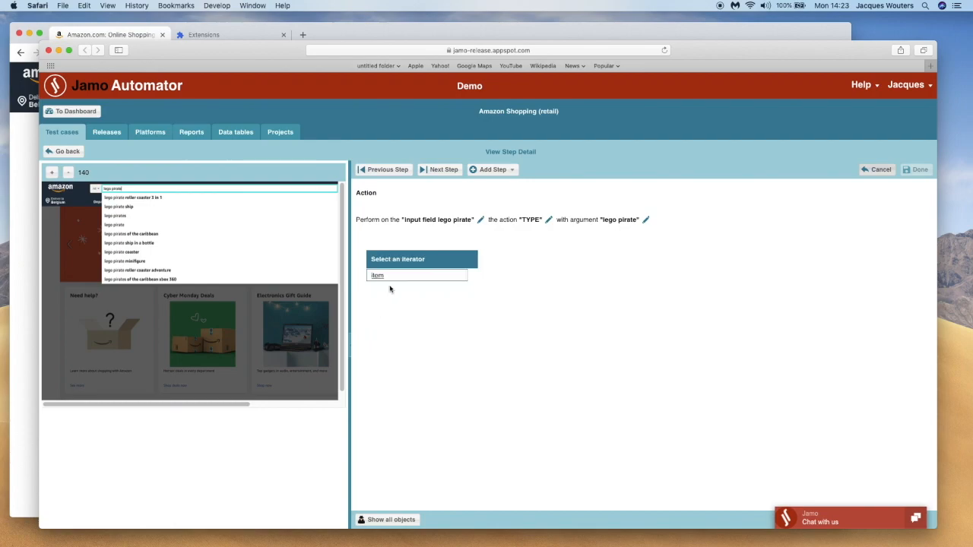
left_click(377, 275)
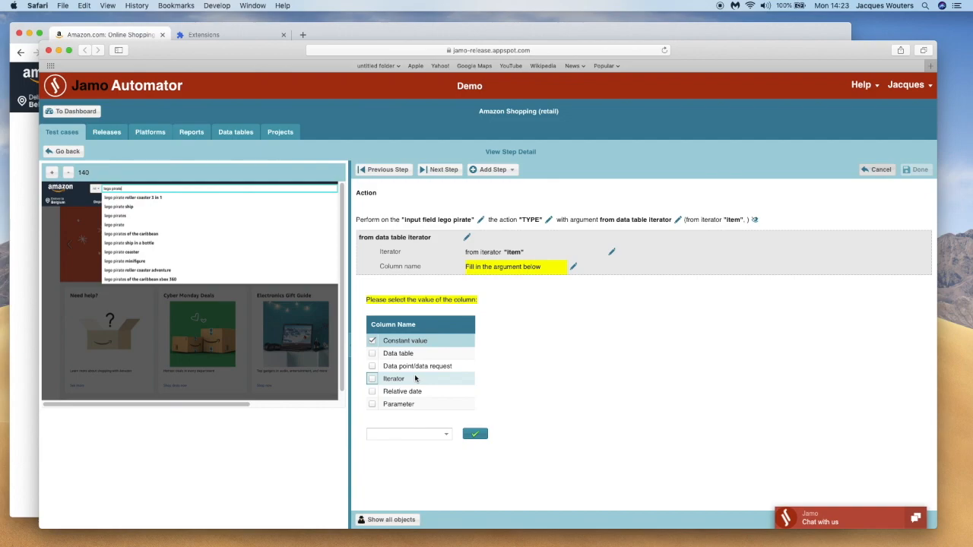
left_click(445, 439)
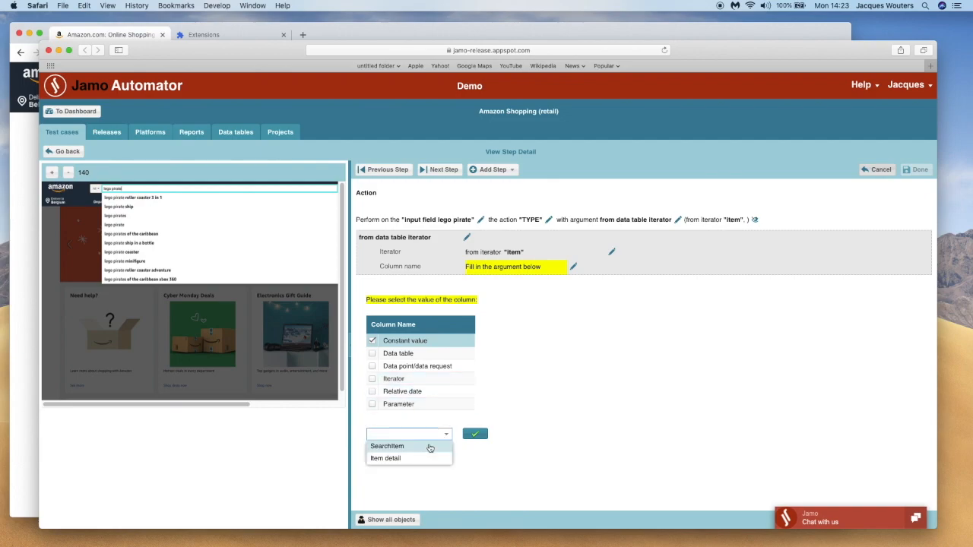
left_click(430, 447)
left_click(474, 434)
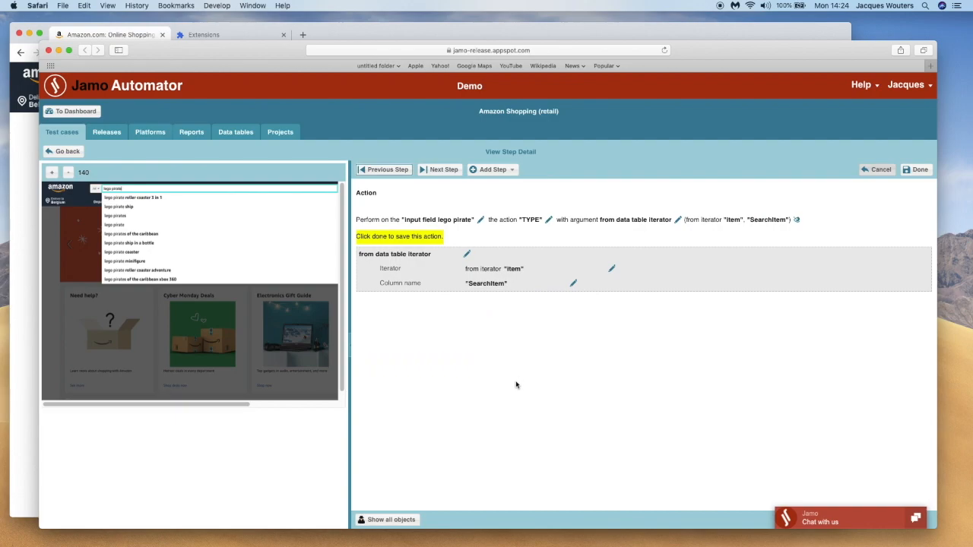
left_click(915, 171)
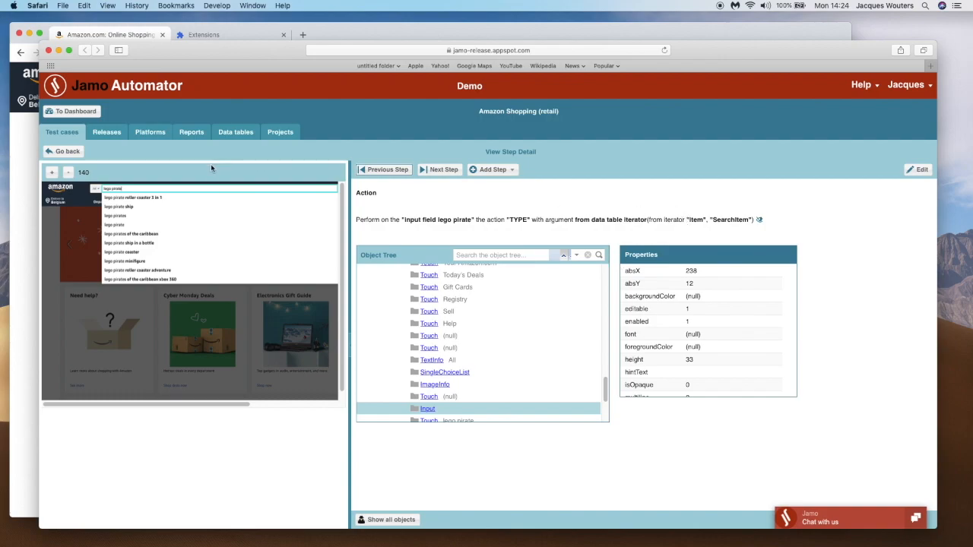
left_click(67, 151)
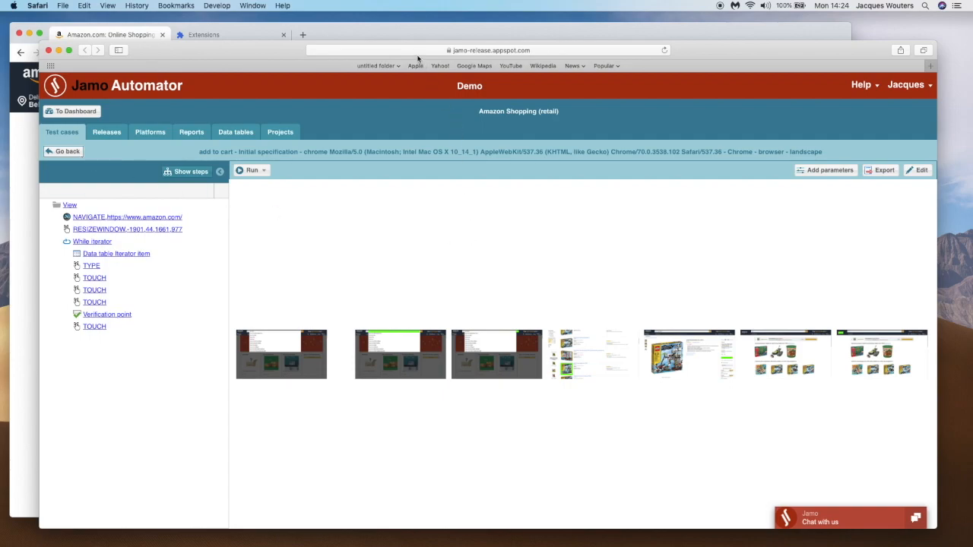
Switch to the Amazon page in Chrome and start replaying the test case with the Jamo Automator extension
left_click(423, 30)
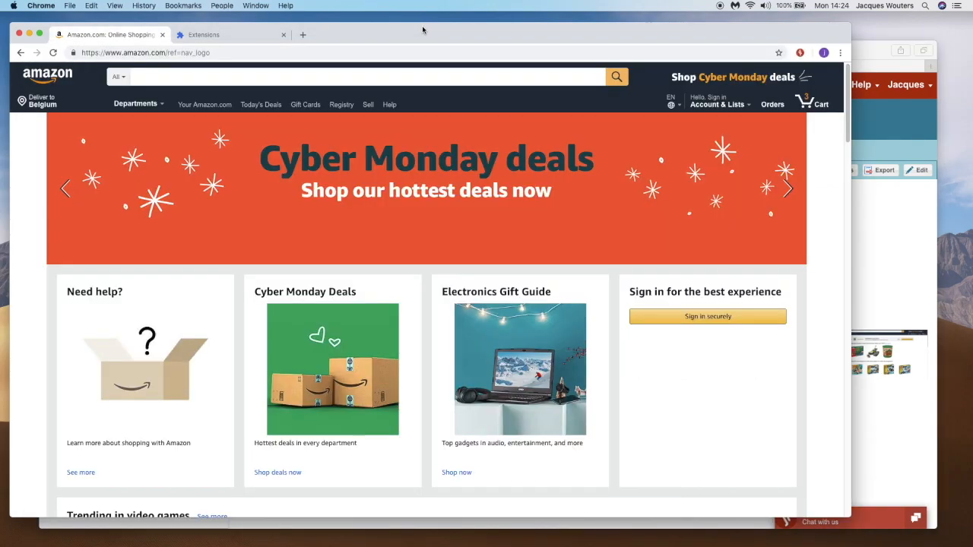
left_click(801, 53)
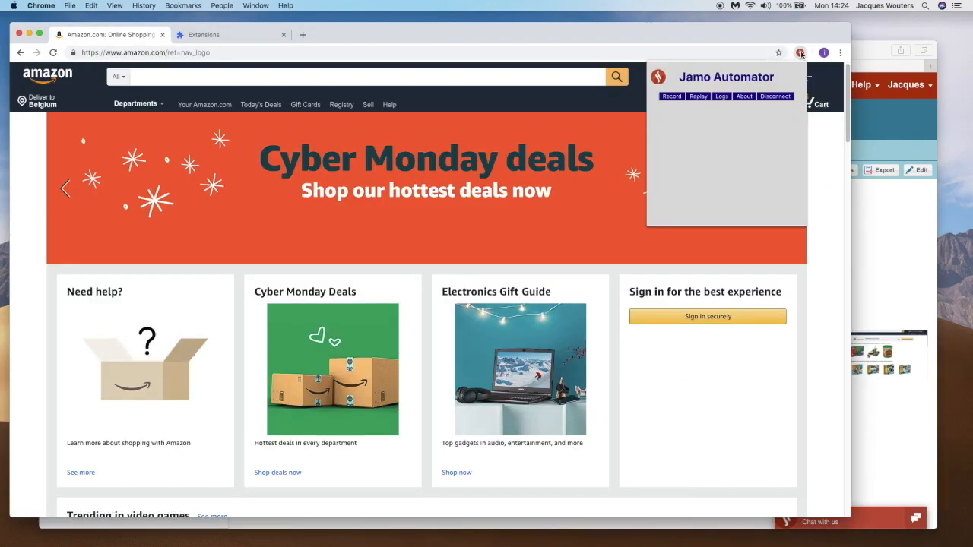
left_click(698, 97)
left_click(698, 115)
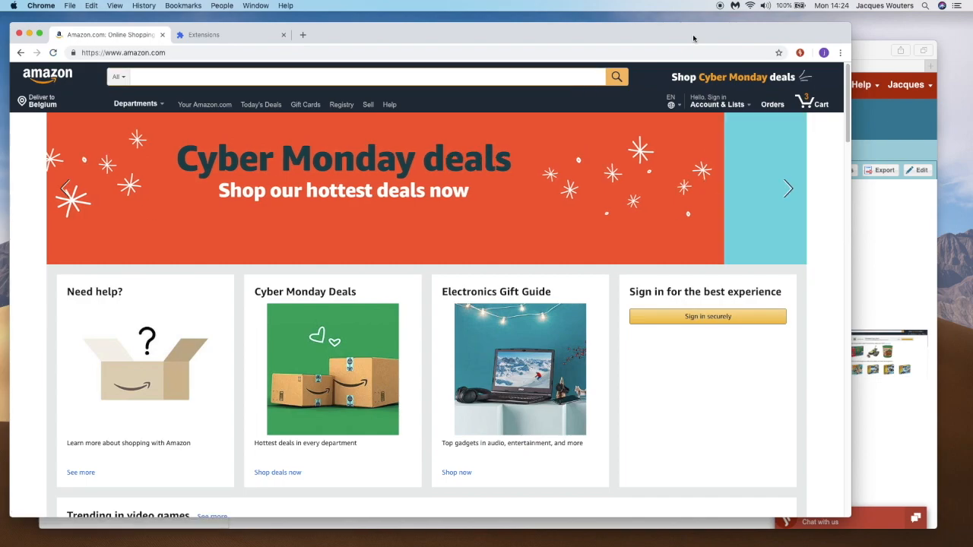
type("lego pira")
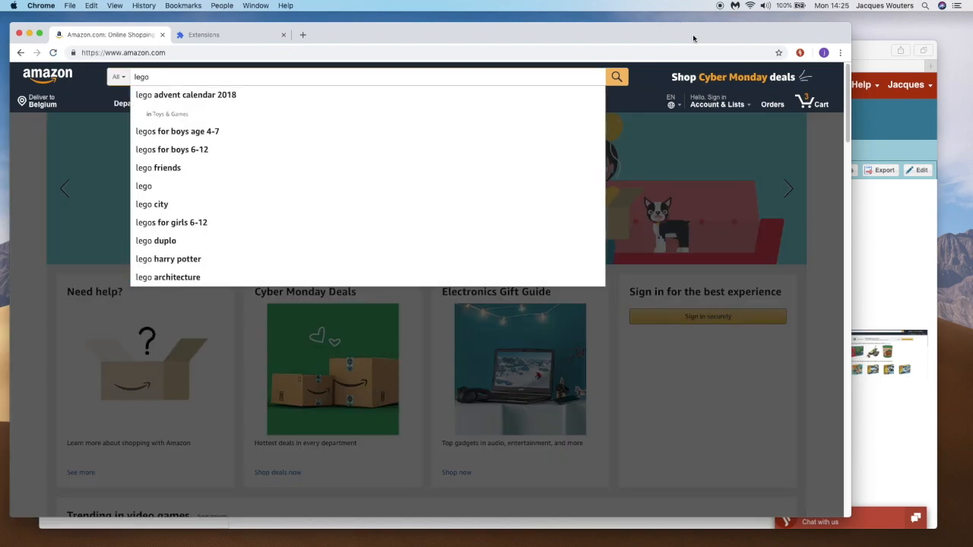
type("te")
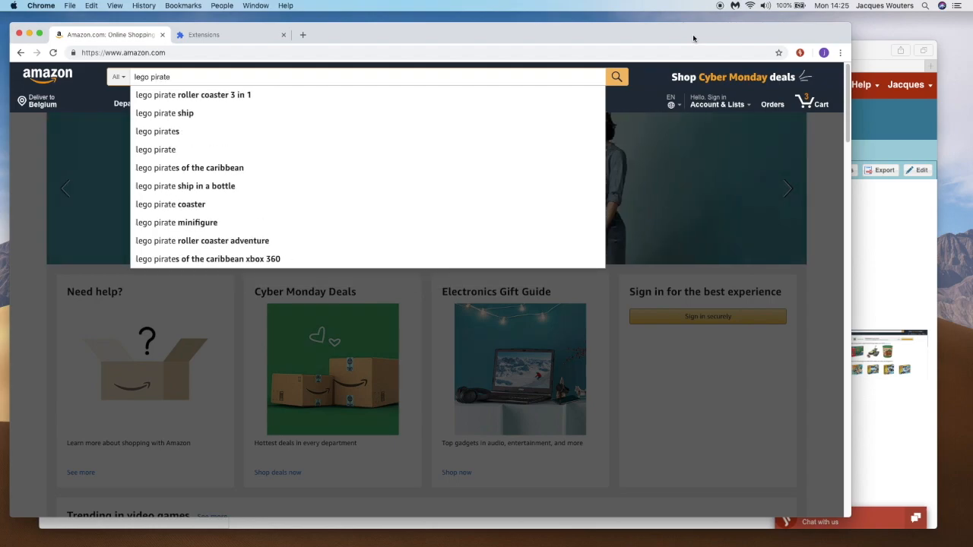
key("Return")
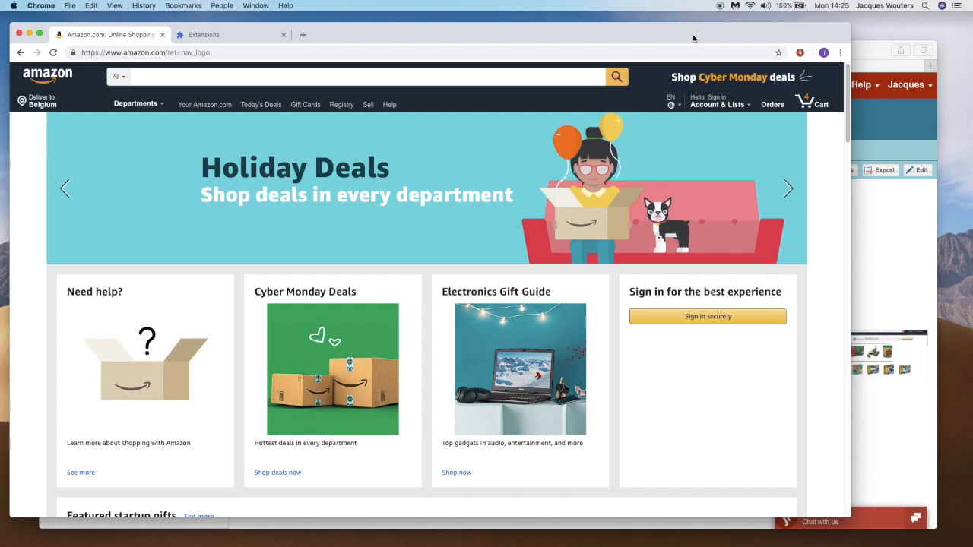
type("b")
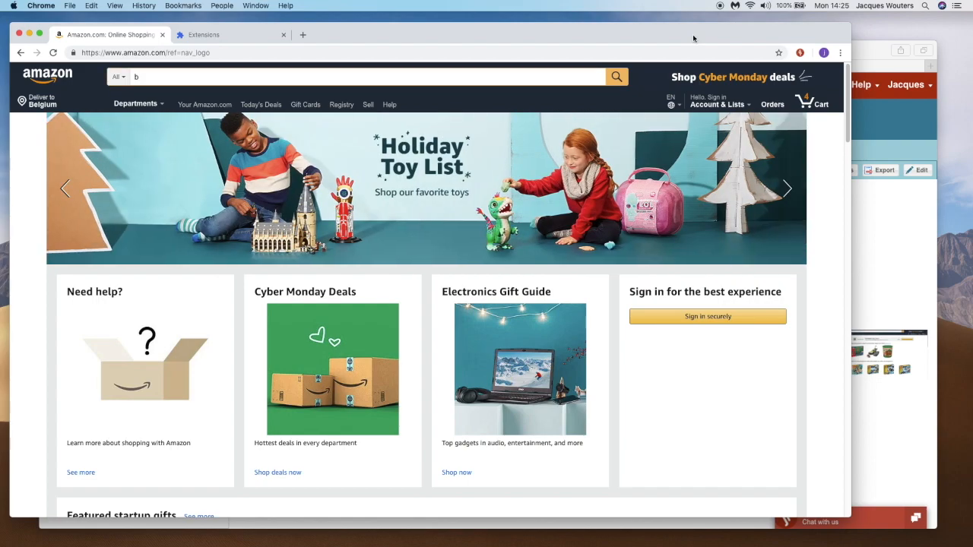
type("ed sh")
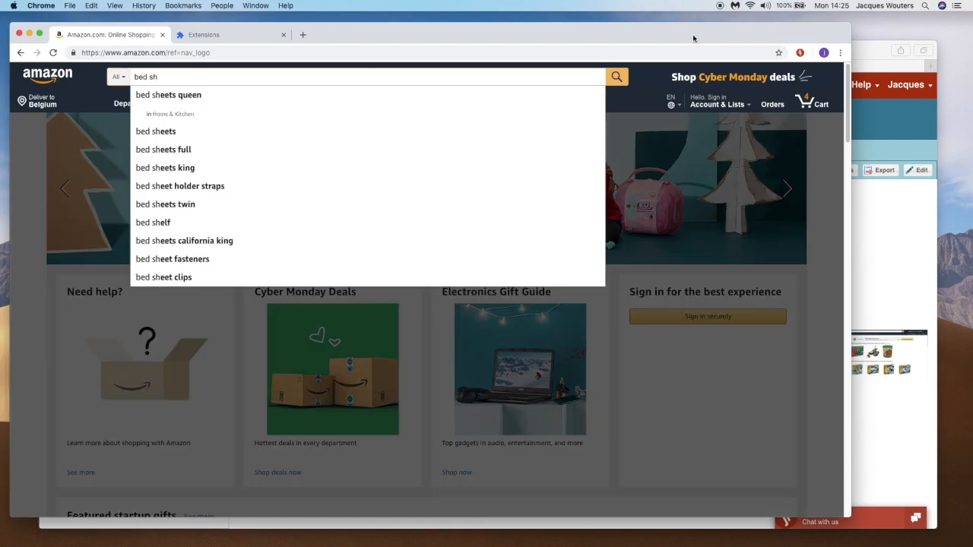
type("eet m")
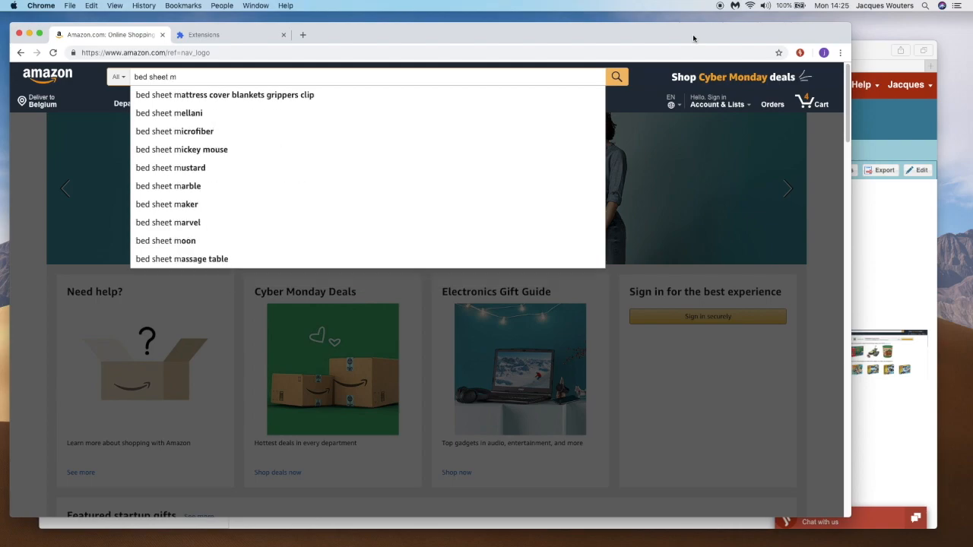
type("ellan")
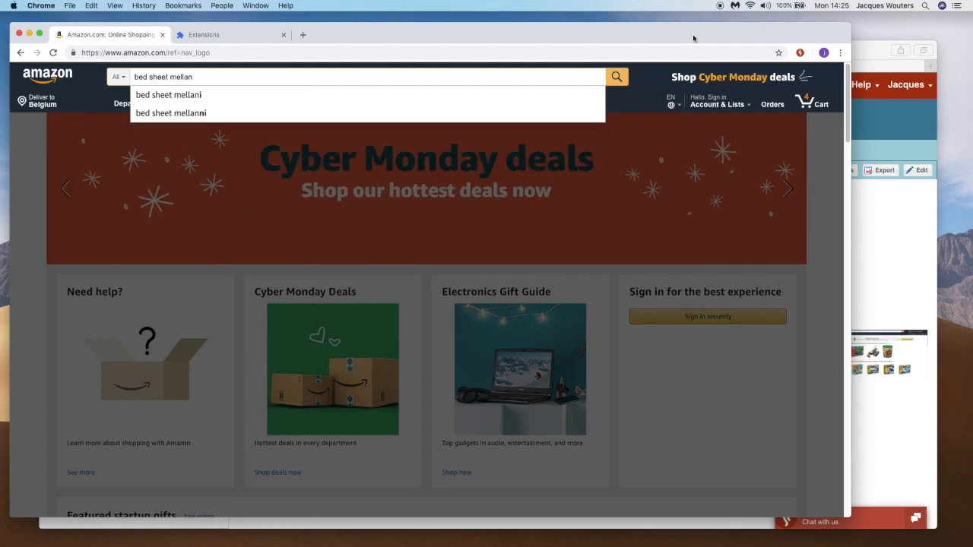
type("nia")
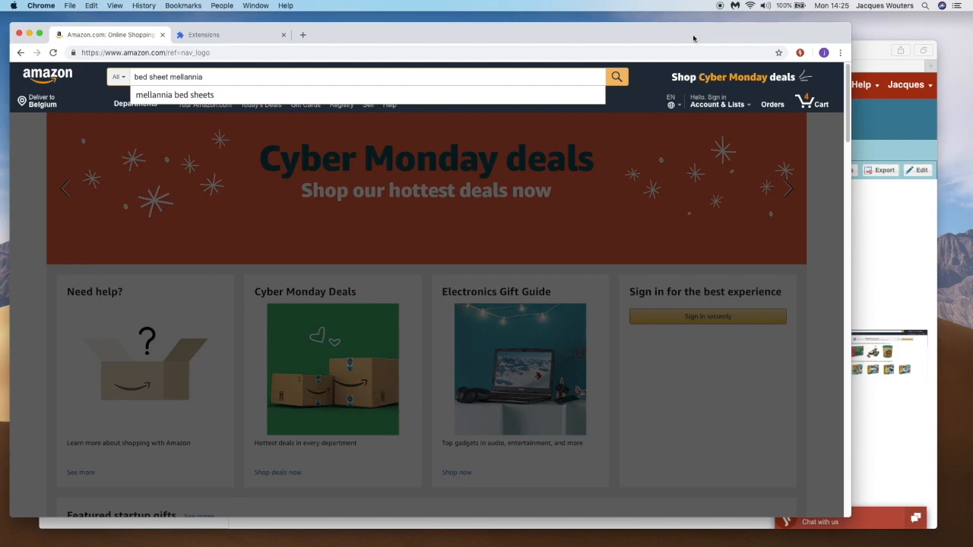
key("Return")
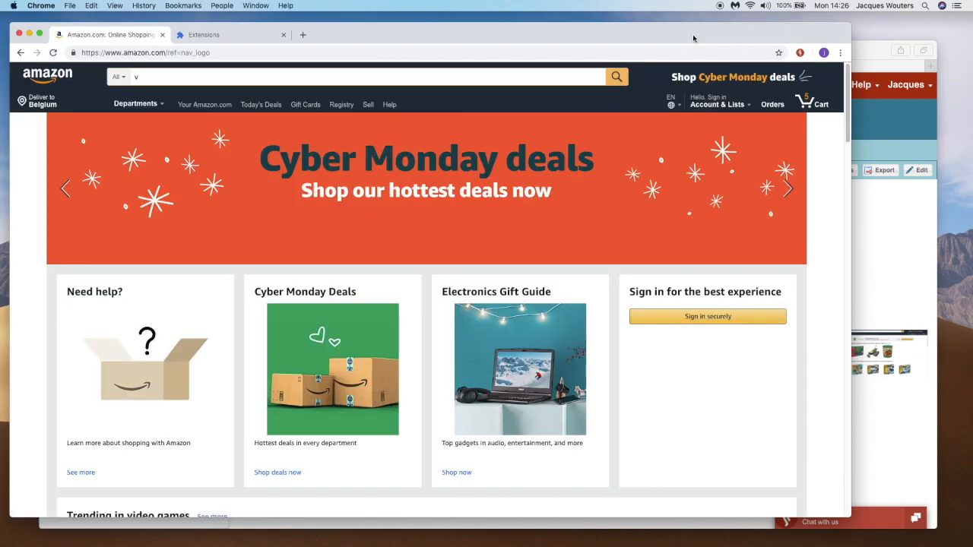
type("ase blue g")
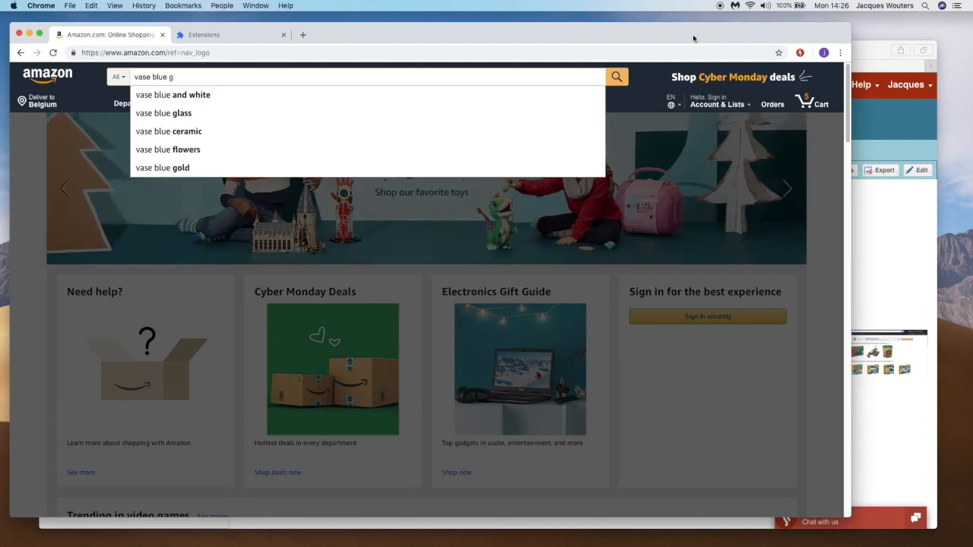
type("lass")
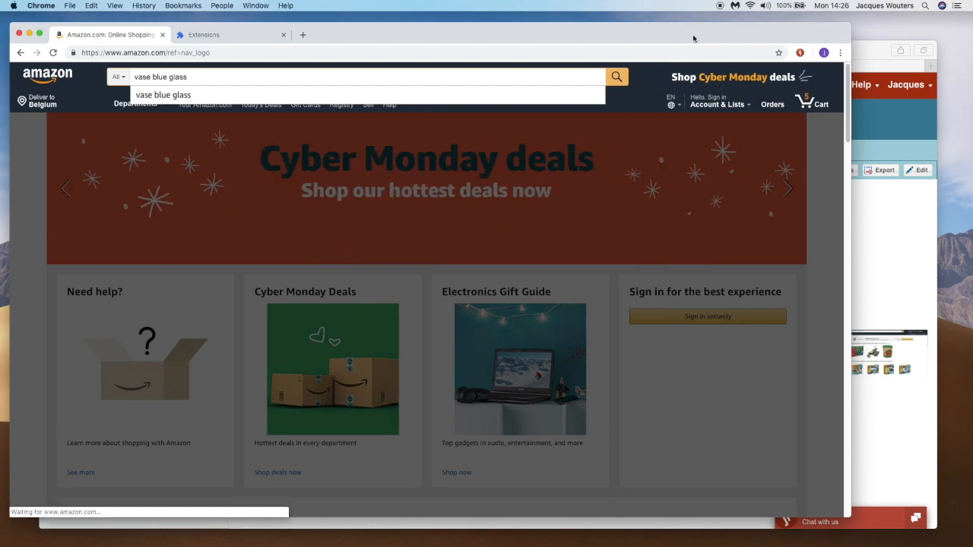
key("Return")
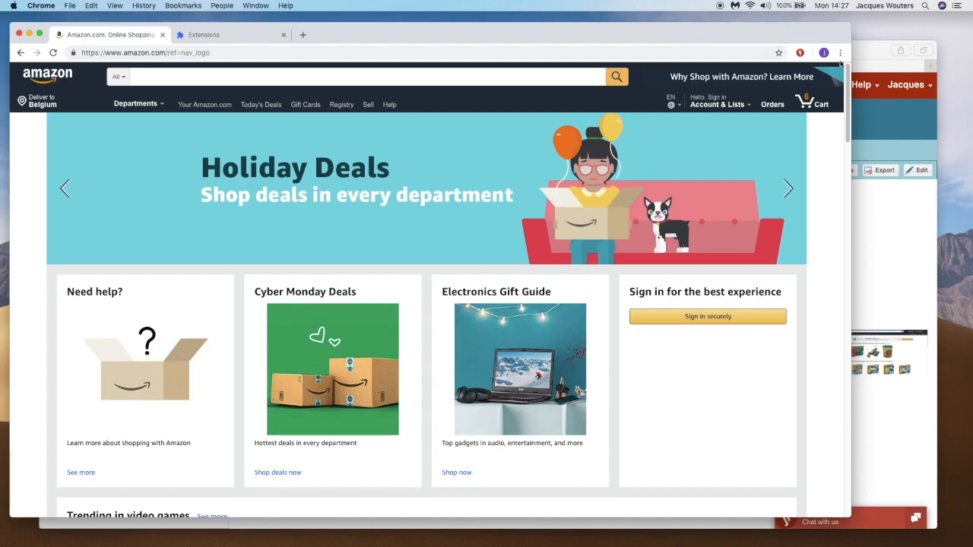
Switch to Jamo Automator's dashboard, refresh the latest executed reports in place of the replay tutorial, and open the add to cart report
left_click(862, 49)
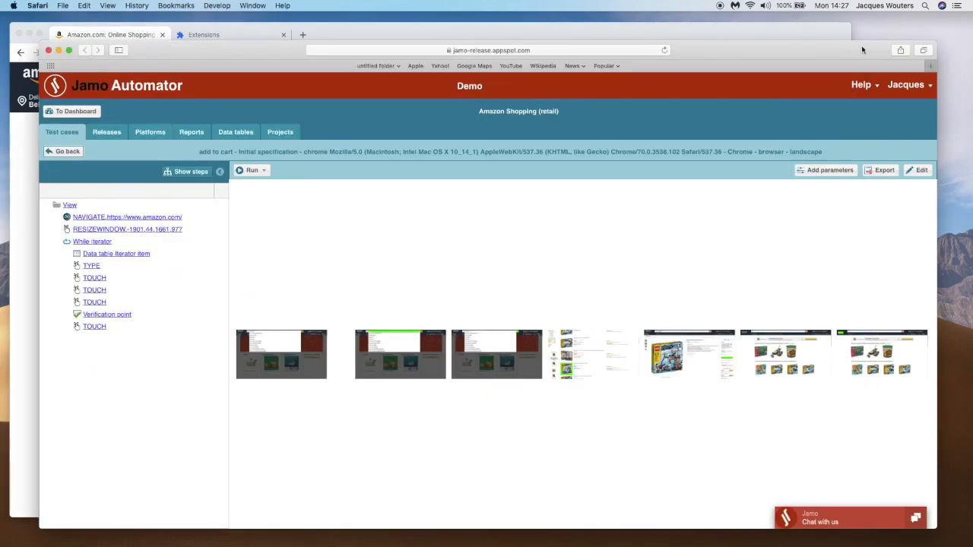
left_click(73, 112)
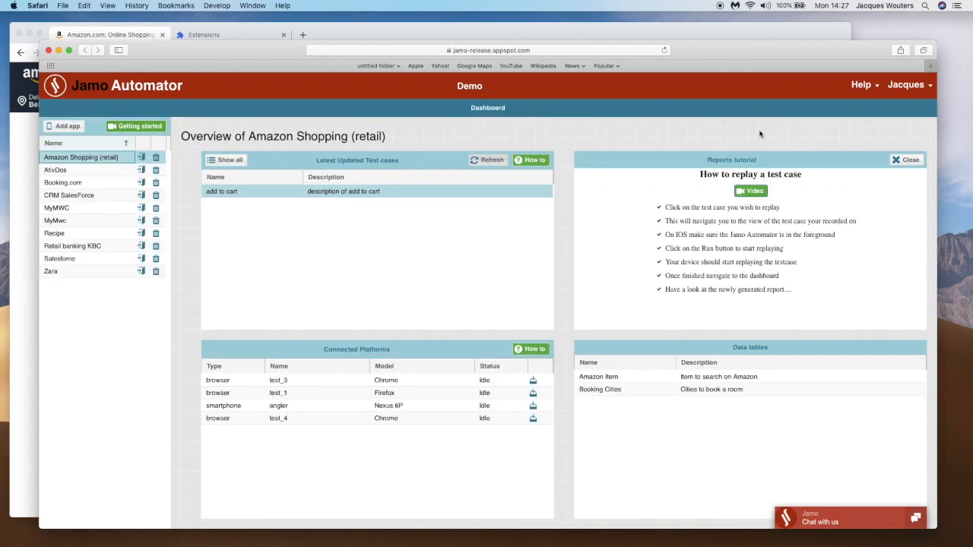
left_click(907, 162)
left_click(861, 160)
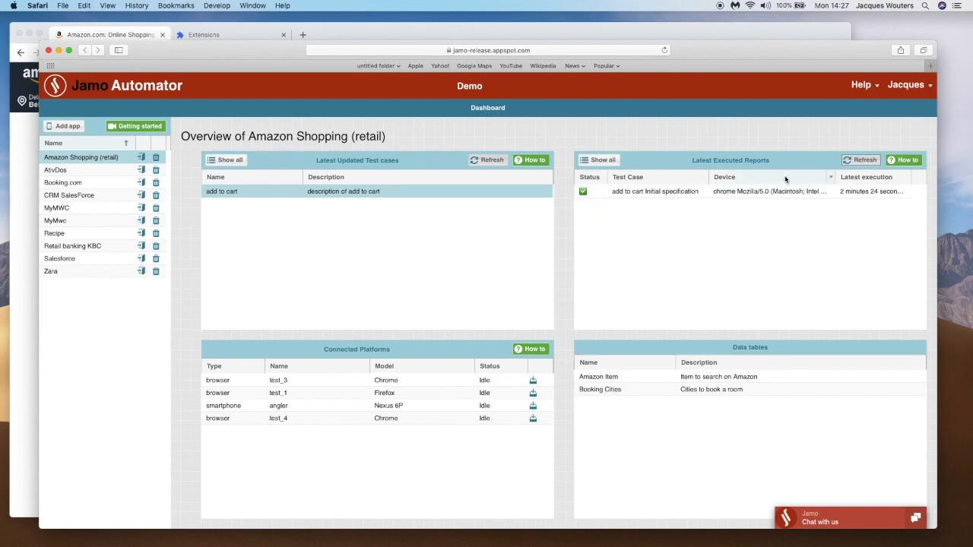
left_click(592, 195)
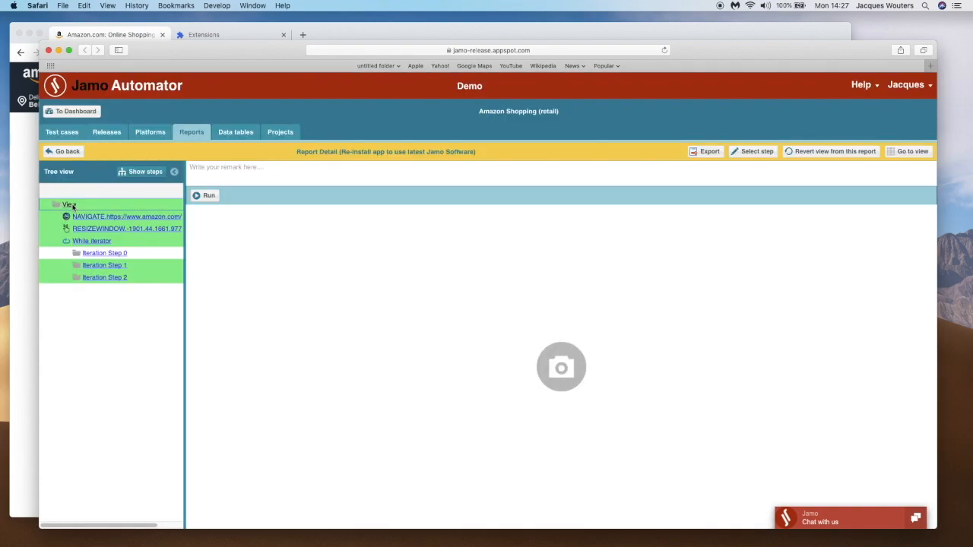
Expand Iteration Step 0 in the report, open its "Add to Cart" TOUCH result, and inspect the properties of the product's price
left_click(126, 255)
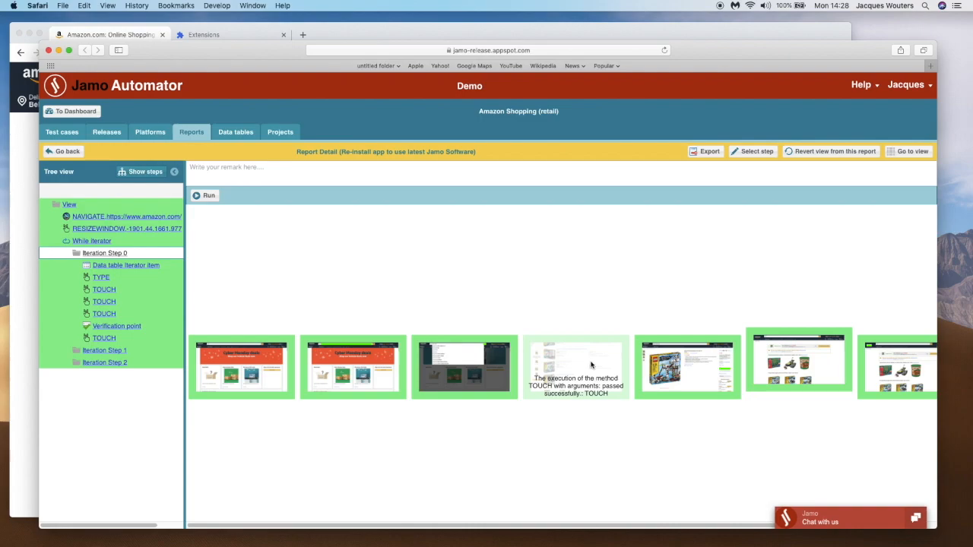
left_click(654, 364)
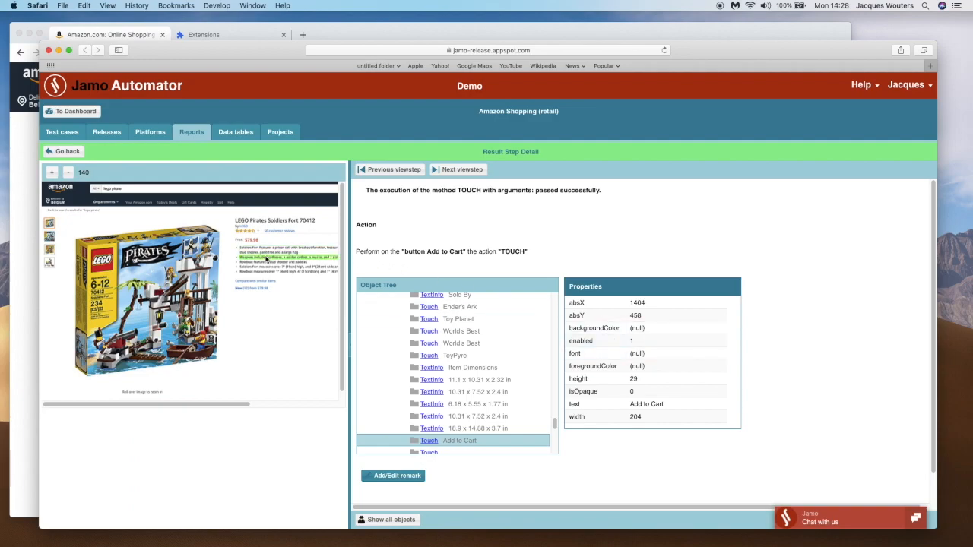
left_click(254, 241)
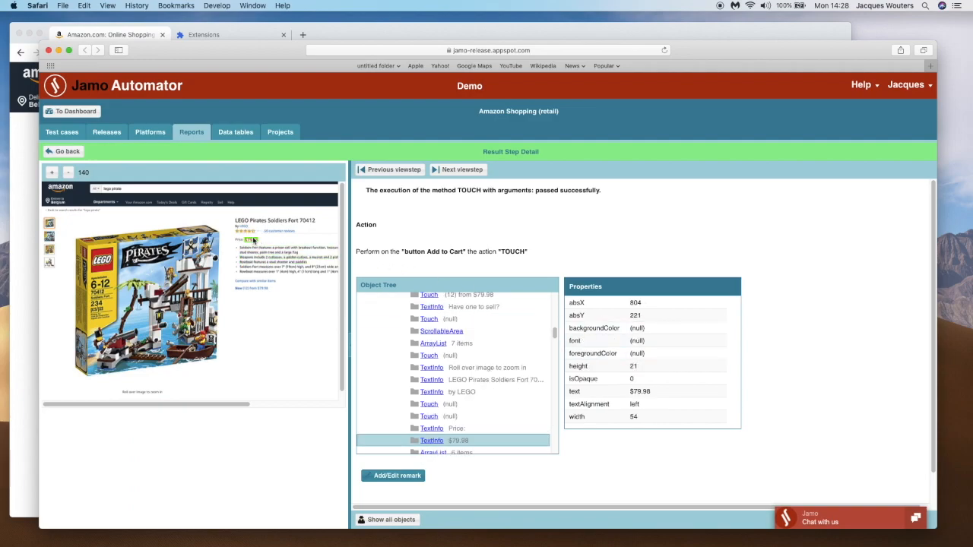